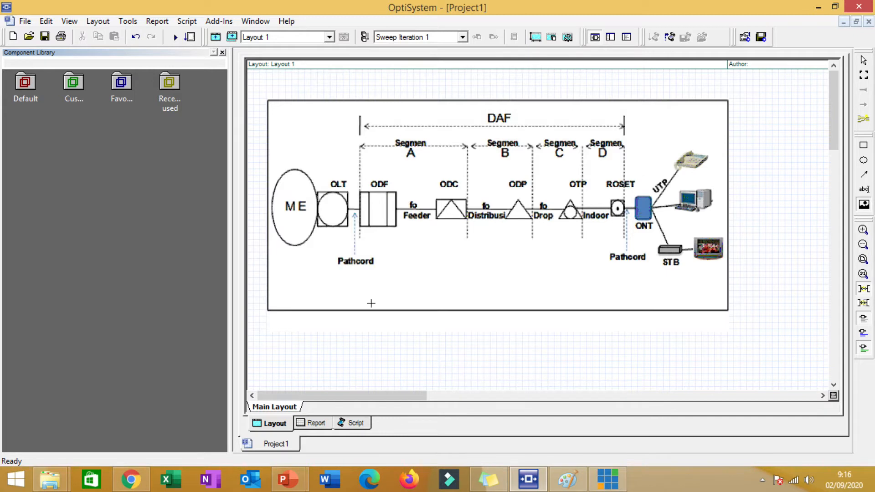
Create a new project and place an Optical Transmitter from the default Transmitters Library on the layout
{"action": "left_click", "coordinate": [13, 36]}
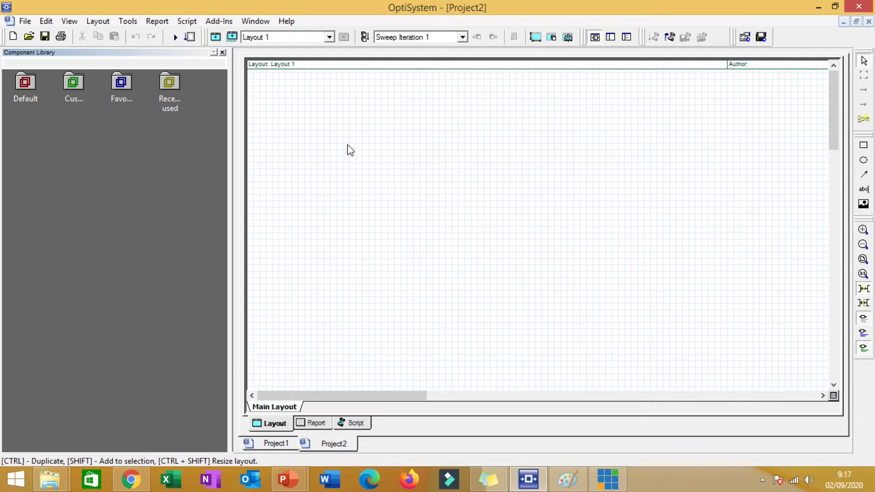
{"action": "double_click", "coordinate": [29, 87]}
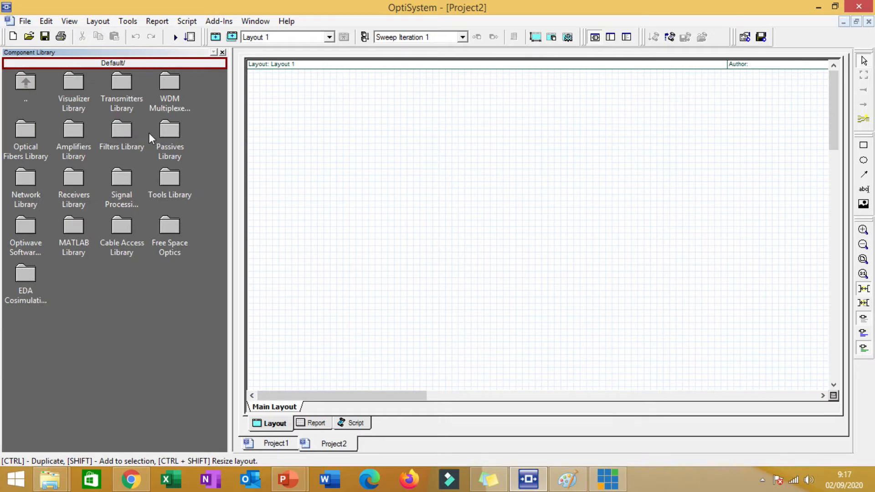
{"action": "double_click", "coordinate": [122, 86]}
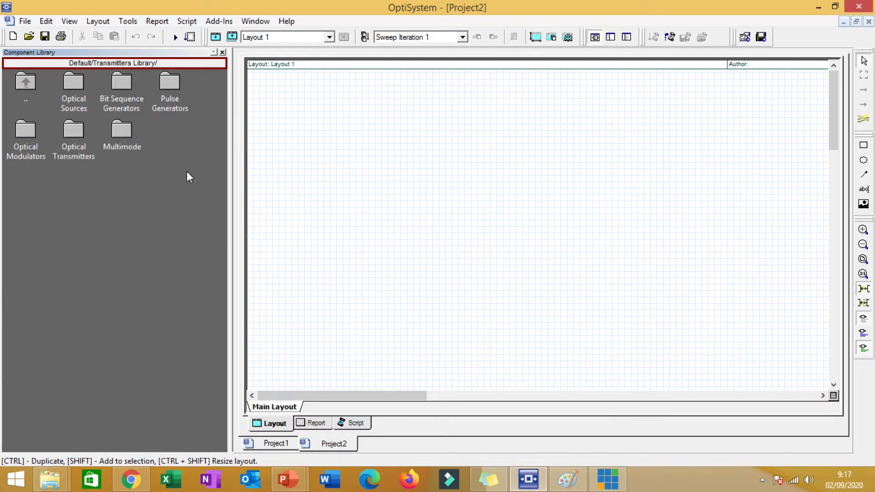
{"action": "double_click", "coordinate": [72, 132]}
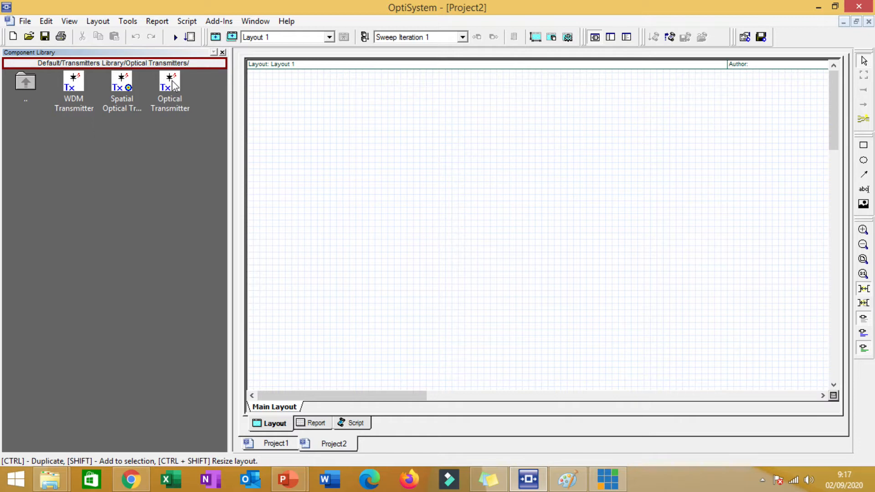
{"action": "left_click_drag", "start_coordinate": [170, 83], "coordinate": [283, 212]}
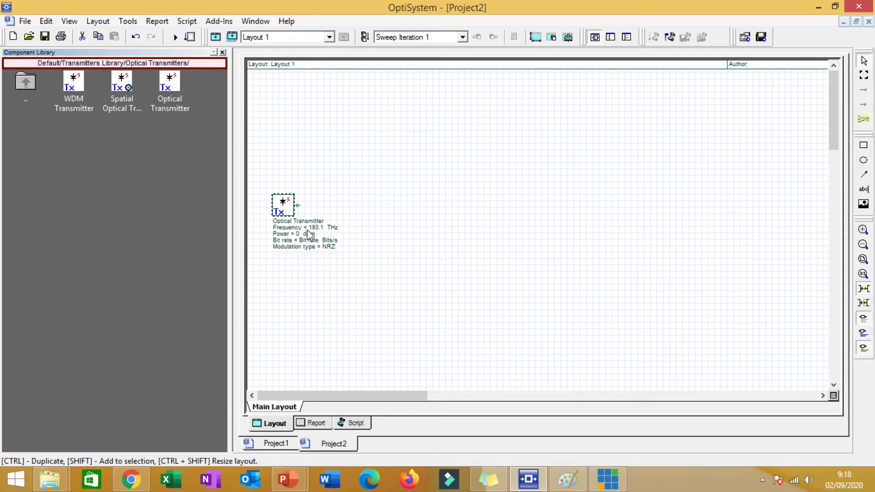
Set the Optical Transmitter's power to 7 dBm
{"action": "double_click", "coordinate": [281, 206]}
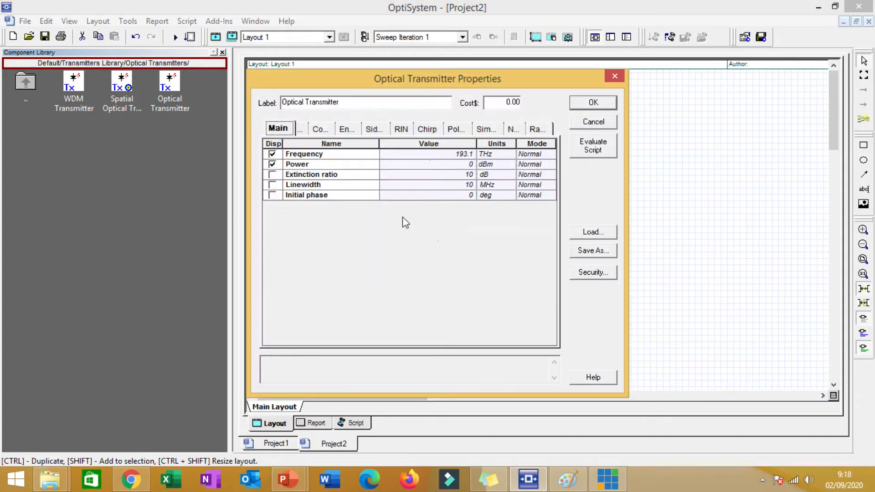
{"action": "double_click", "coordinate": [471, 165]}
{"action": "type", "text": "7"}
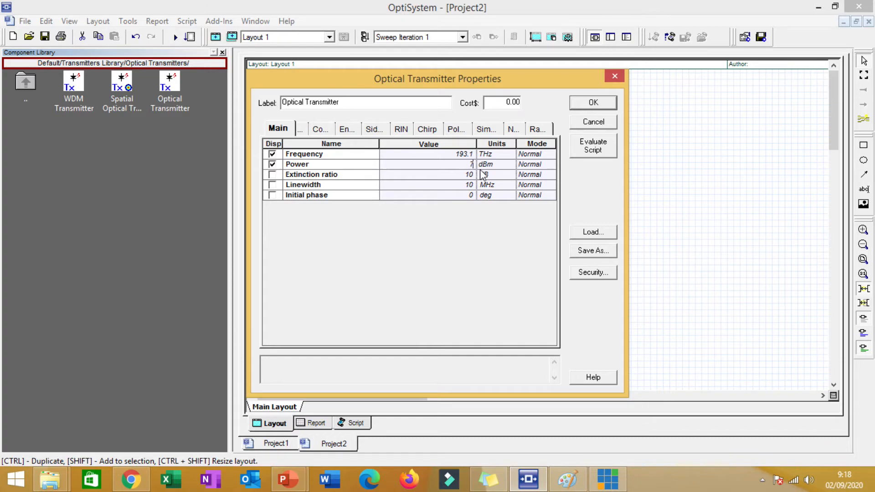
{"action": "left_click", "coordinate": [593, 103]}
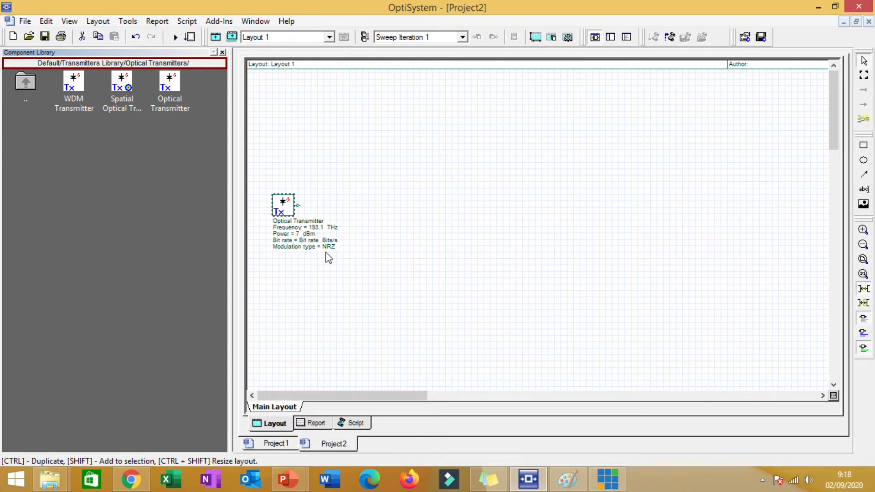
Check the network diagram in Project1, then add an Optical Attenuator from the optical passives to Project2, linked to the transmitter's output
{"action": "left_click", "coordinate": [269, 445]}
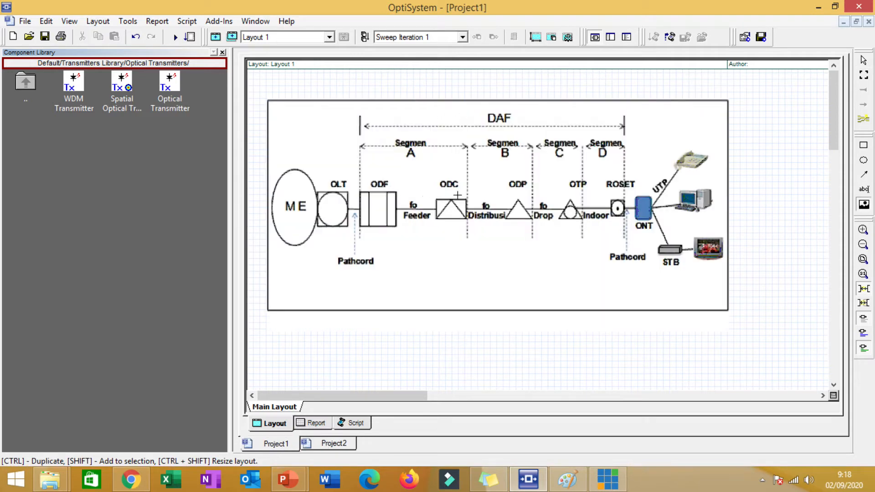
{"action": "left_click", "coordinate": [331, 443]}
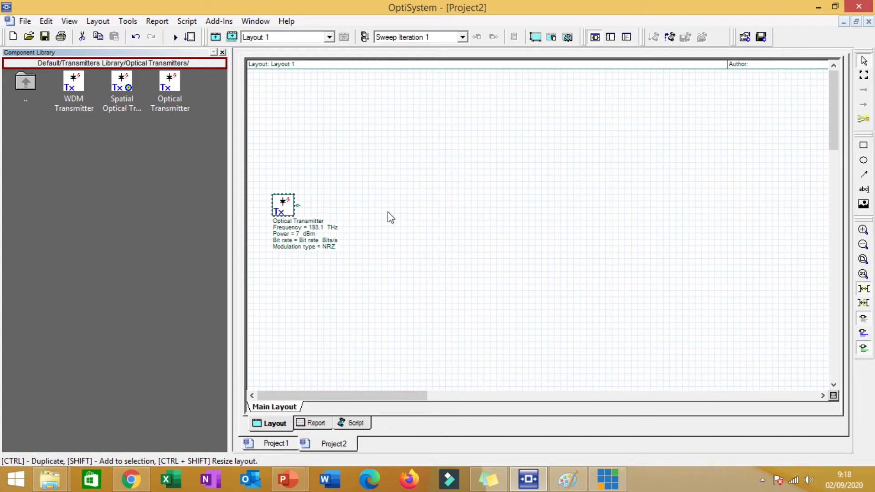
{"action": "double_click", "coordinate": [34, 84]}
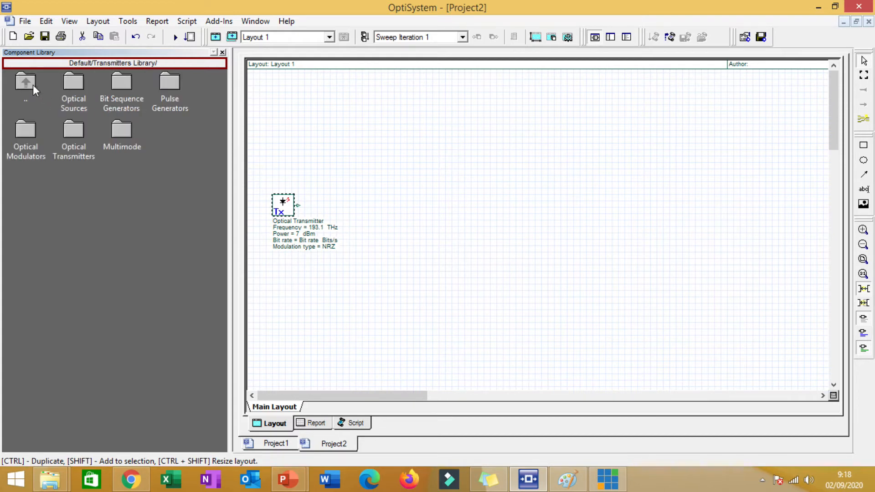
{"action": "double_click", "coordinate": [33, 85]}
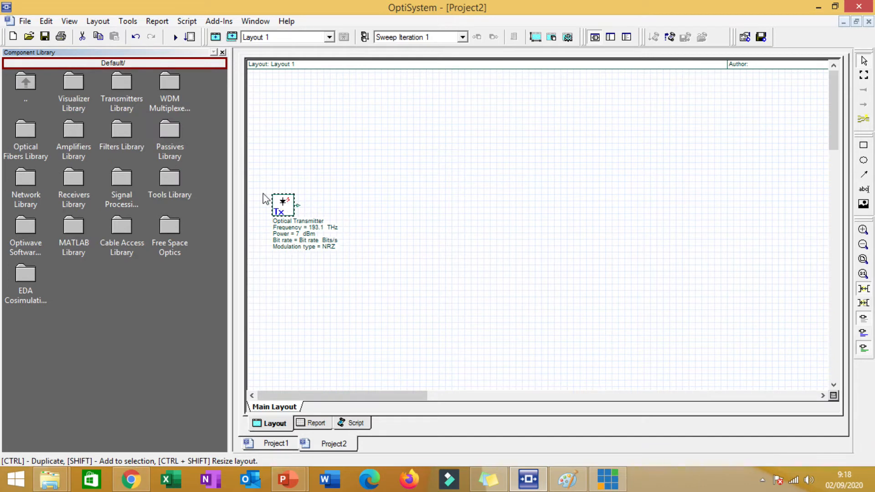
{"action": "double_click", "coordinate": [168, 129]}
{"action": "double_click", "coordinate": [79, 86]}
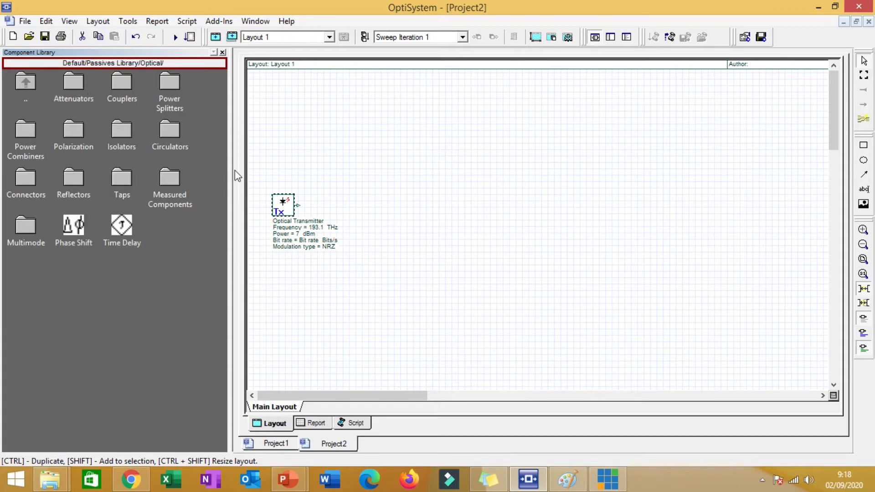
{"action": "double_click", "coordinate": [73, 80]}
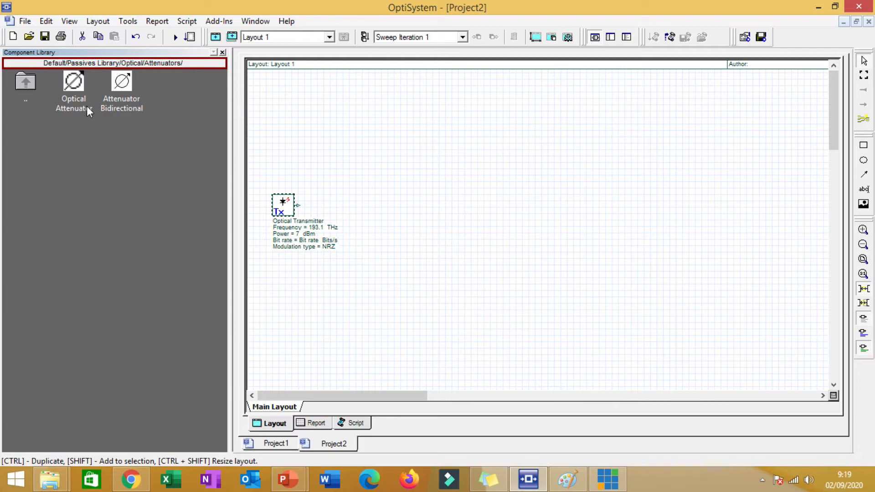
{"action": "left_click_drag", "start_coordinate": [69, 97], "coordinate": [366, 212]}
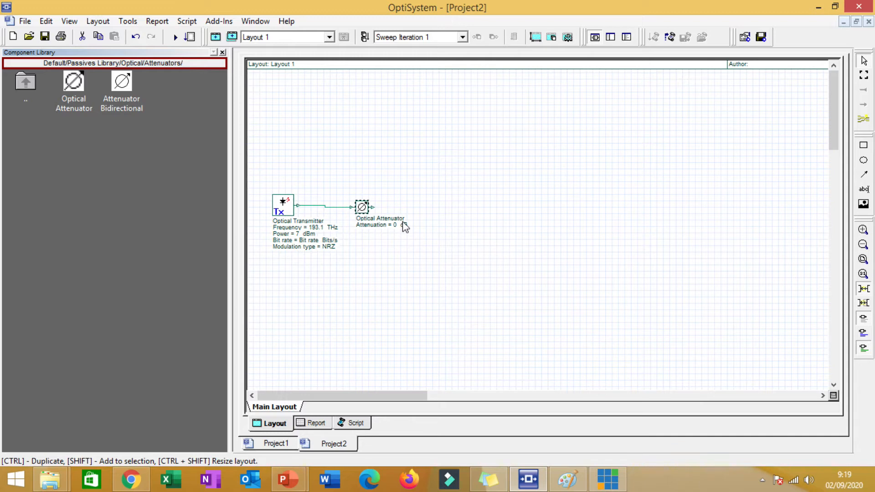
{"action": "double_click", "coordinate": [362, 211]}
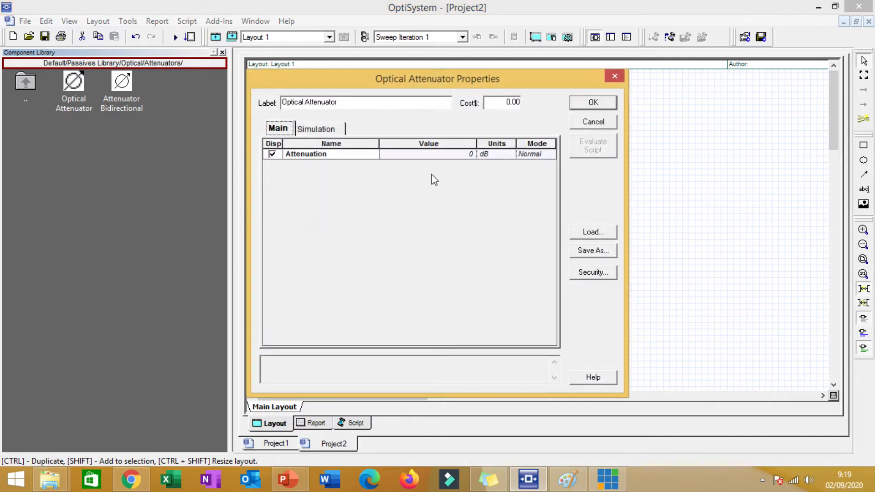
{"action": "left_click", "coordinate": [471, 154]}
{"action": "double_click", "coordinate": [472, 154]}
{"action": "left_click", "coordinate": [611, 124]}
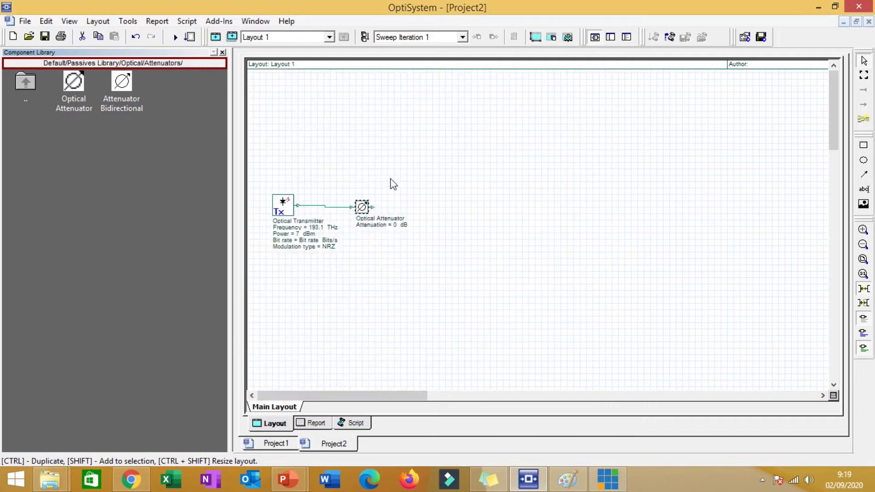
Set the Optical Attenuator's attenuation to 0.02 dB
{"action": "double_click", "coordinate": [364, 209]}
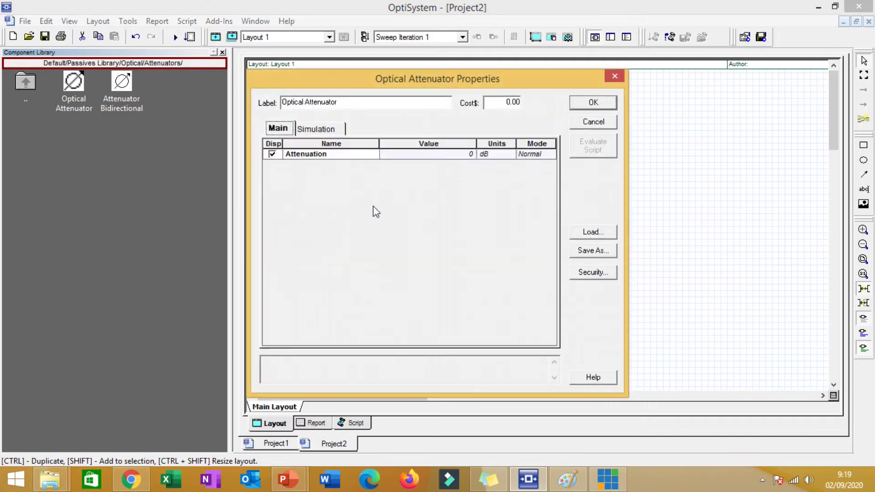
{"action": "left_click", "coordinate": [471, 154]}
{"action": "double_click", "coordinate": [472, 155]}
{"action": "left_click", "coordinate": [475, 147]}
{"action": "type", "text": "0.02"}
{"action": "left_click", "coordinate": [593, 104]}
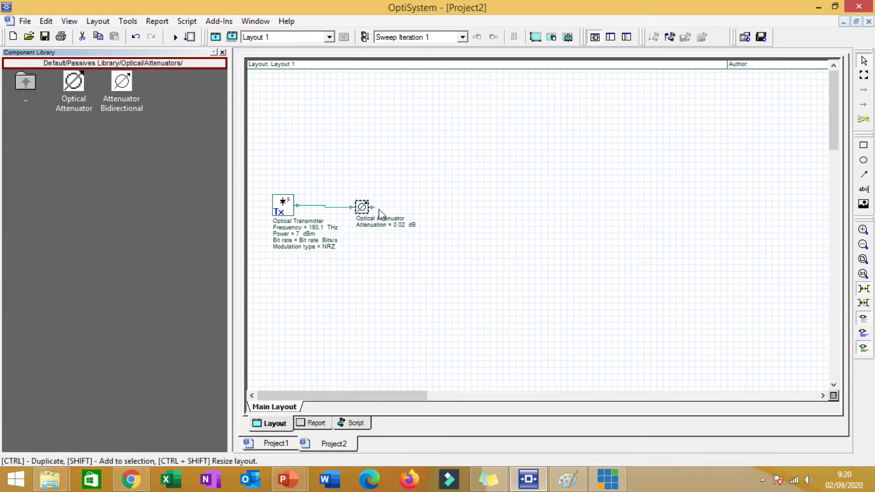
Place a Connector from the optical passives' Connectors folder after the attenuator, linked to the attenuator's output
{"action": "double_click", "coordinate": [26, 83]}
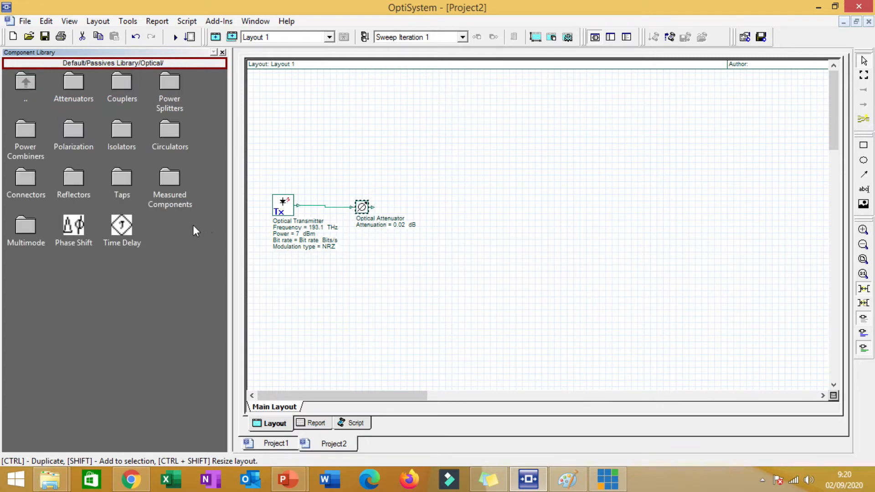
{"action": "double_click", "coordinate": [23, 81]}
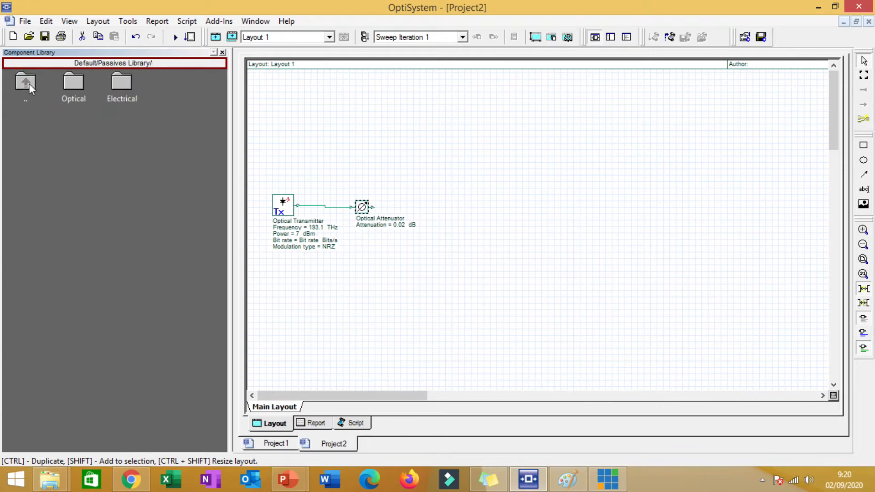
{"action": "double_click", "coordinate": [28, 82]}
{"action": "double_click", "coordinate": [28, 86]}
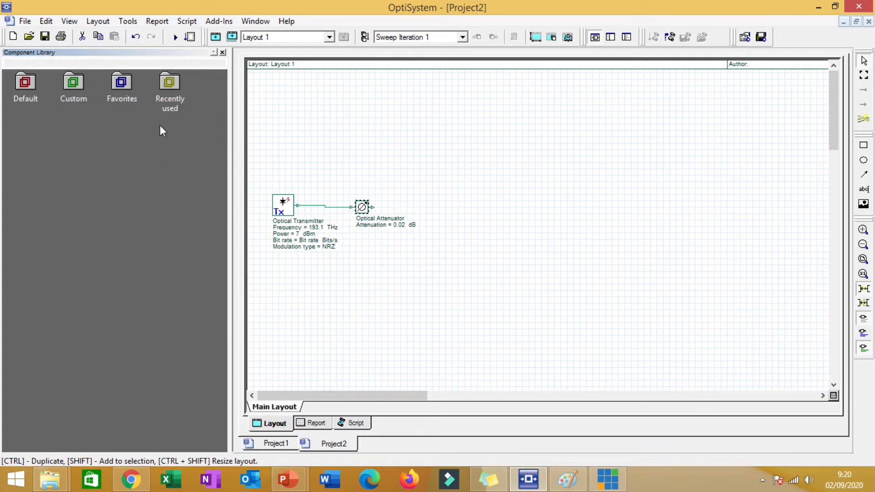
{"action": "double_click", "coordinate": [25, 83]}
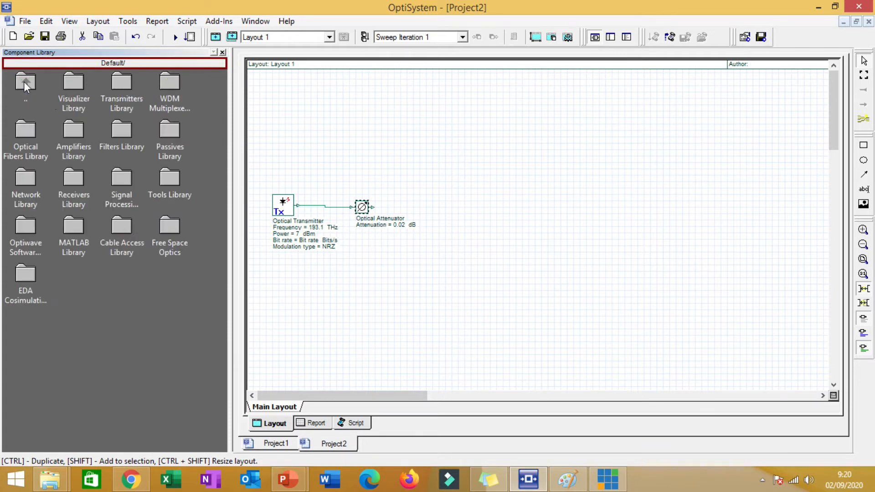
{"action": "double_click", "coordinate": [172, 133]}
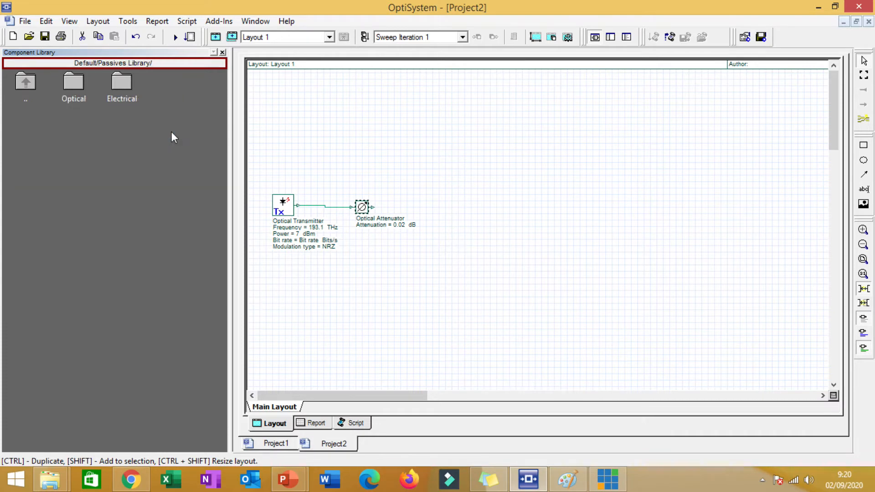
{"action": "double_click", "coordinate": [72, 86]}
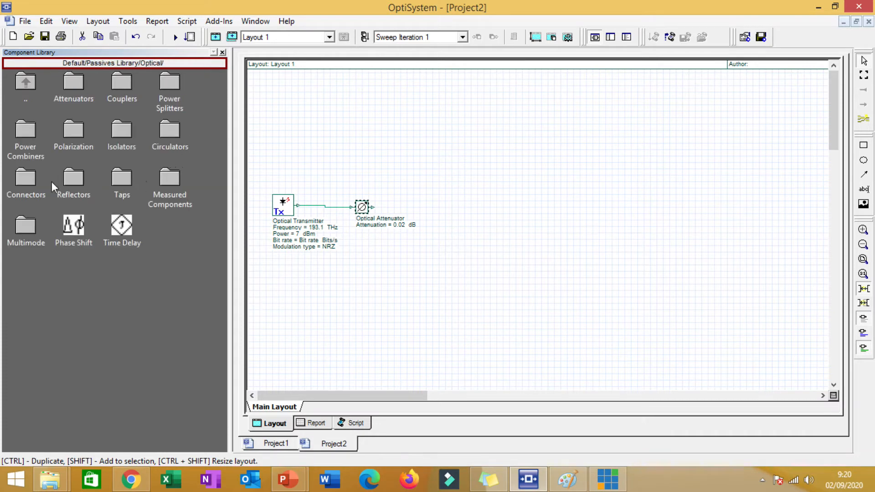
{"action": "double_click", "coordinate": [27, 182]}
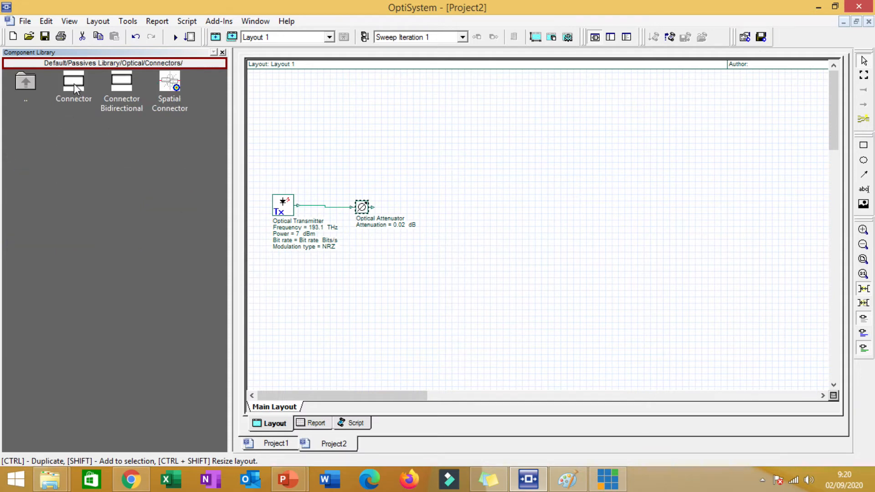
{"action": "left_click_drag", "start_coordinate": [75, 86], "coordinate": [435, 214]}
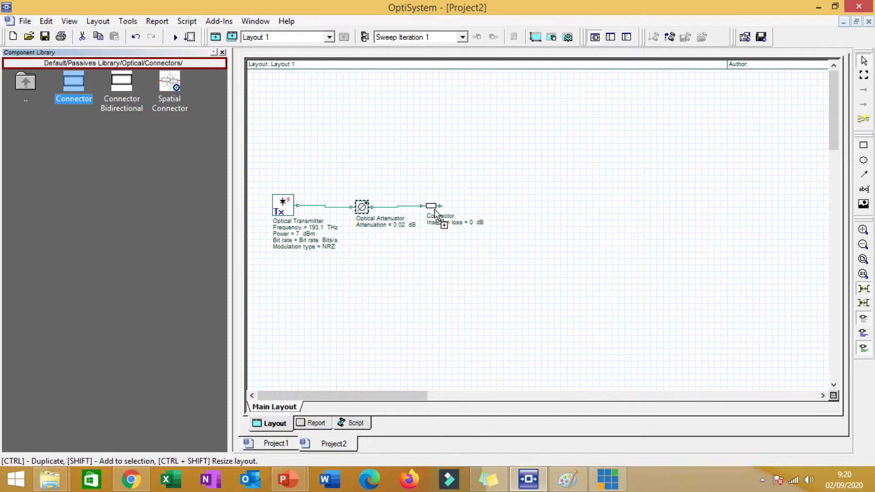
{"action": "left_click_drag", "start_coordinate": [435, 212], "coordinate": [436, 212]}
{"action": "left_click", "coordinate": [439, 212]}
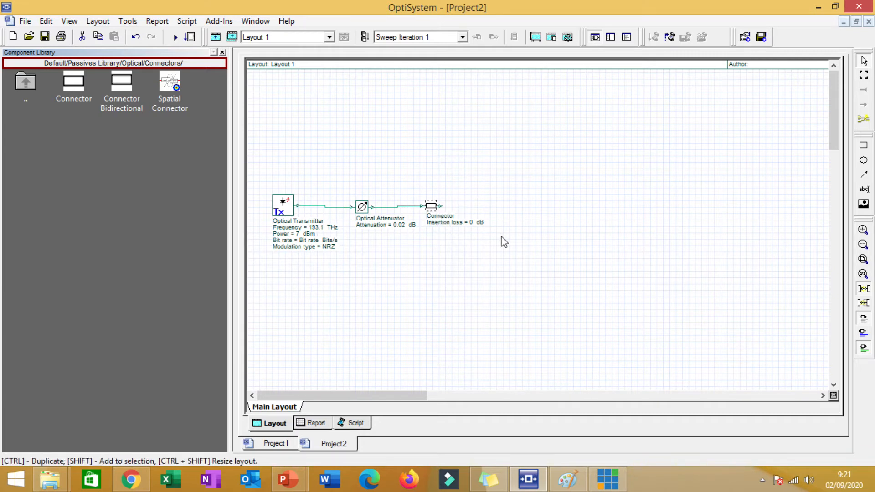
Set the Connector's insertion loss to 0.2 dB
{"action": "double_click", "coordinate": [431, 207]}
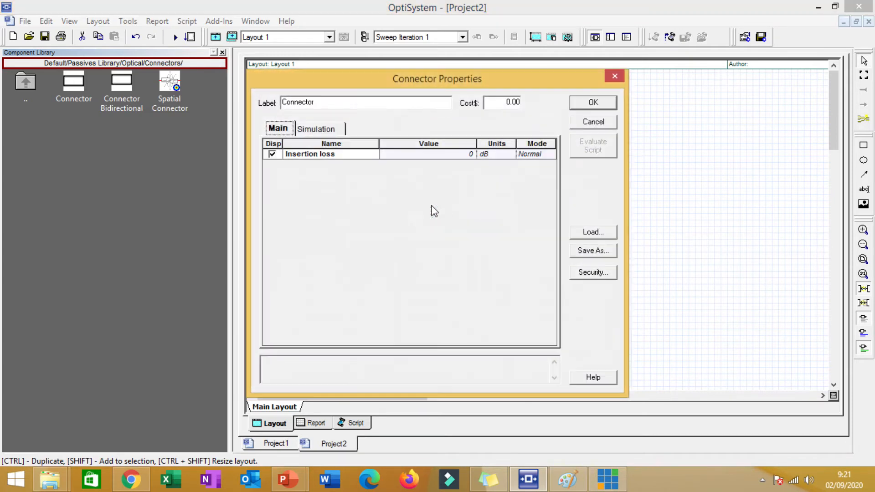
{"action": "left_click", "coordinate": [477, 156]}
{"action": "type", "text": ".2"}
{"action": "left_click", "coordinate": [593, 103]}
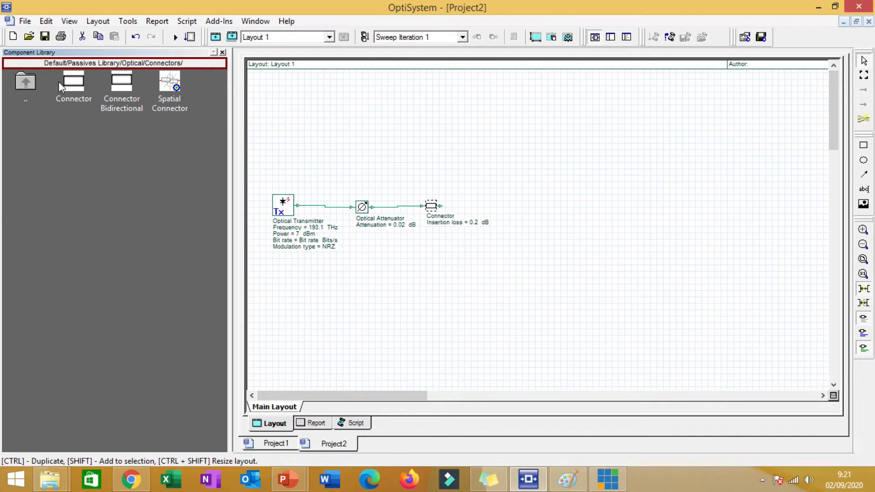
Place an Optical Fiber from the Optical Fibers Library above and beyond the Connector, linked to the Connector's output
{"action": "double_click", "coordinate": [33, 87]}
{"action": "double_click", "coordinate": [29, 85]}
{"action": "double_click", "coordinate": [29, 86]}
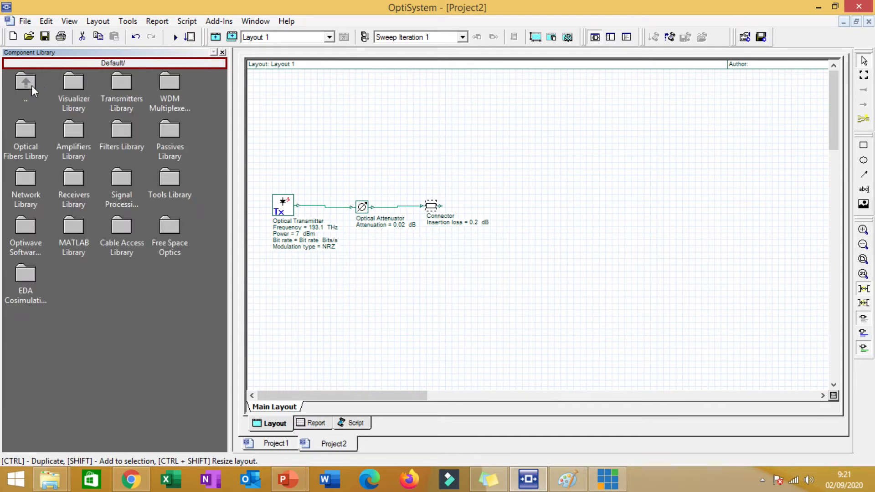
{"action": "double_click", "coordinate": [29, 86]}
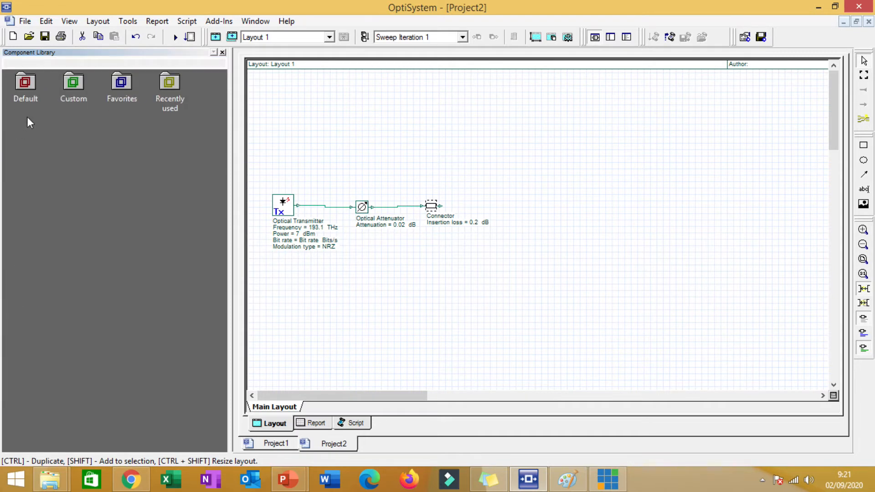
{"action": "double_click", "coordinate": [22, 91]}
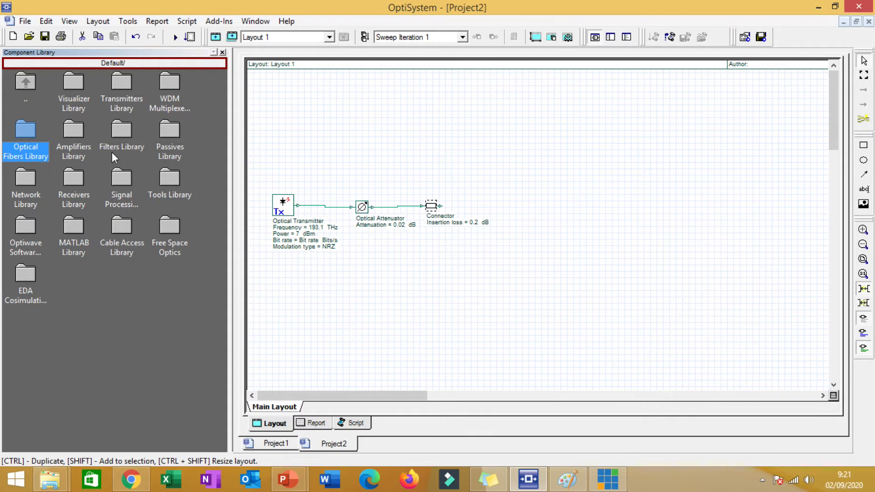
{"action": "double_click", "coordinate": [27, 132]}
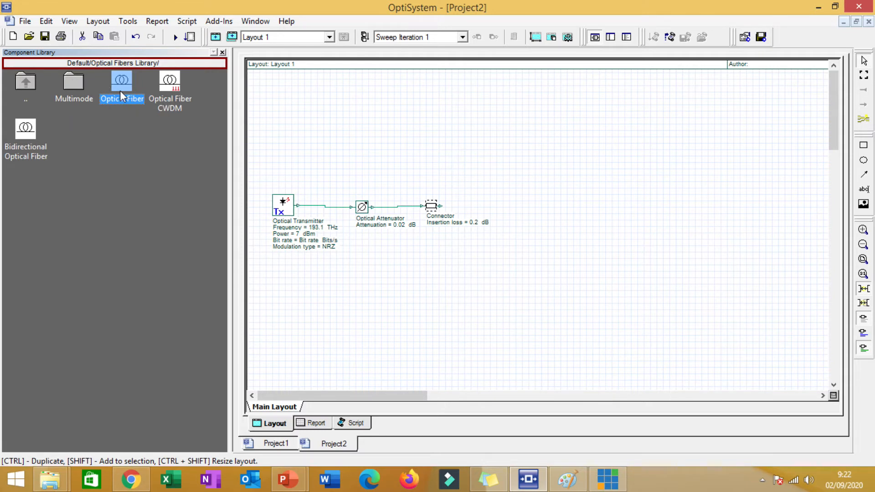
{"action": "left_click", "coordinate": [72, 81]}
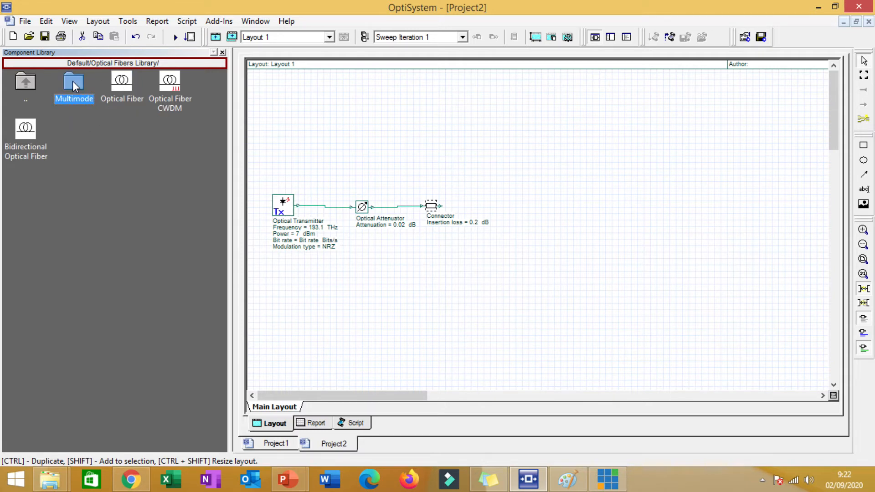
{"action": "left_click", "coordinate": [121, 81]}
{"action": "left_click_drag", "start_coordinate": [121, 81], "coordinate": [508, 105]}
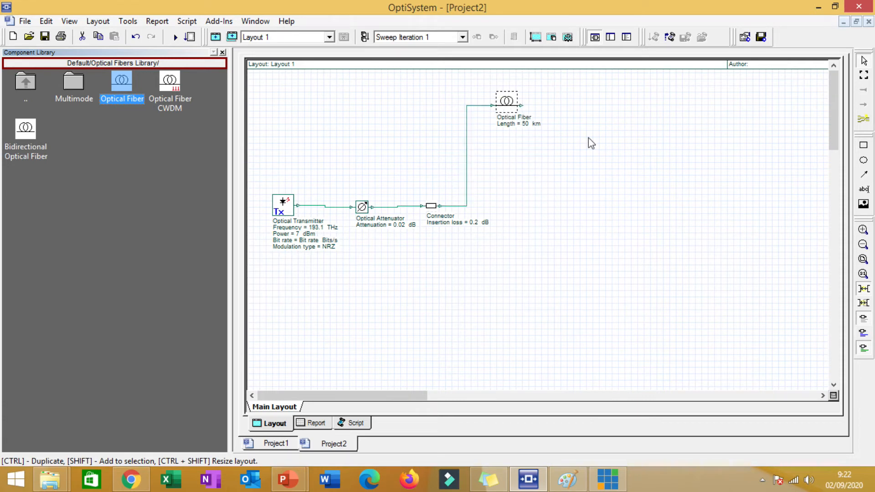
{"action": "left_click", "coordinate": [514, 120]}
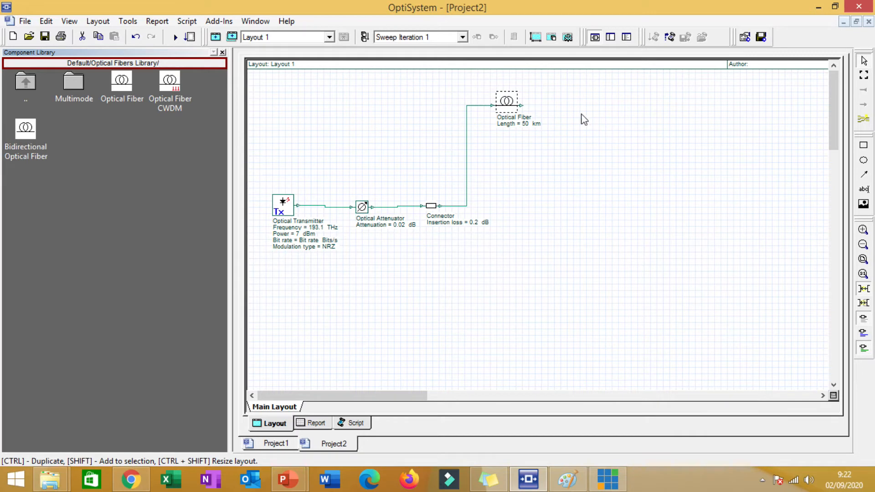
Show the Optical Fiber's reference wavelength on the layout and set it to 1310 nm
{"action": "double_click", "coordinate": [509, 102]}
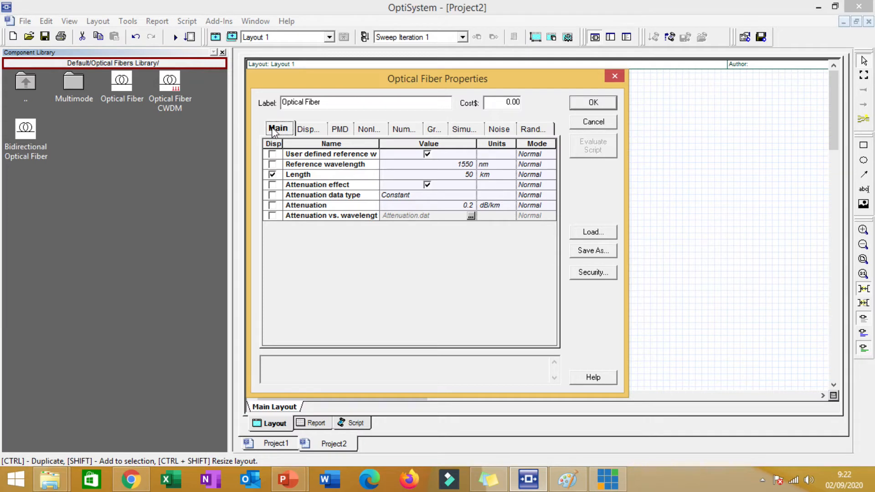
{"action": "left_click", "coordinate": [272, 164]}
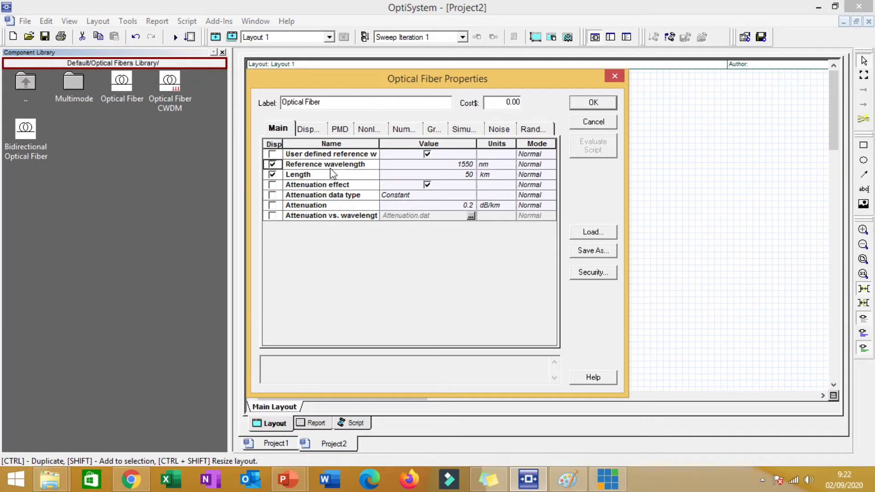
{"action": "double_click", "coordinate": [461, 165]}
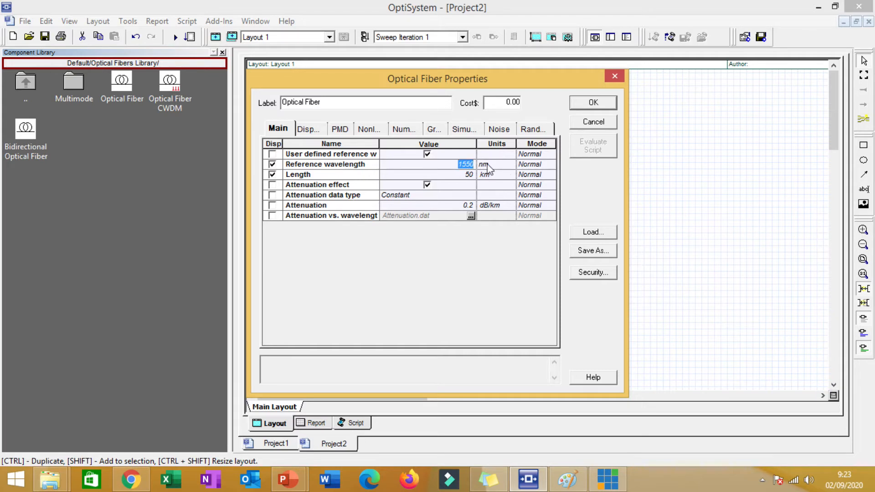
{"action": "type", "text": "1310"}
Set the Optical Fiber's length to 5 km and its attenuation to 0.3 dB/km, and apply the properties
{"action": "left_click", "coordinate": [467, 174]}
{"action": "double_click", "coordinate": [472, 205]}
{"action": "left_click_drag", "start_coordinate": [471, 204], "coordinate": [476, 204]}
{"action": "type", "text": "3"}
{"action": "left_click", "coordinate": [593, 104]}
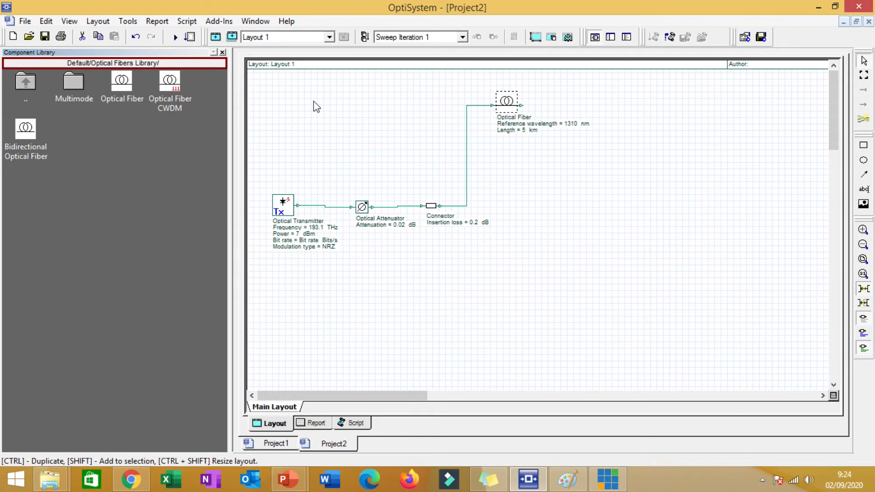
Place a second Connector from the optical passives' Connectors folder after the Optical Fiber, linked to the fiber's output
{"action": "double_click", "coordinate": [30, 91]}
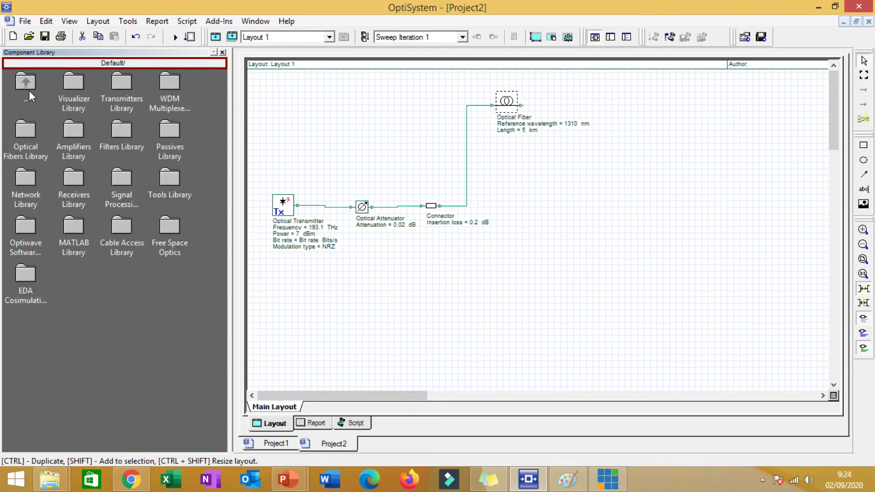
{"action": "double_click", "coordinate": [30, 91]}
{"action": "double_click", "coordinate": [33, 90]}
{"action": "double_click", "coordinate": [171, 130]}
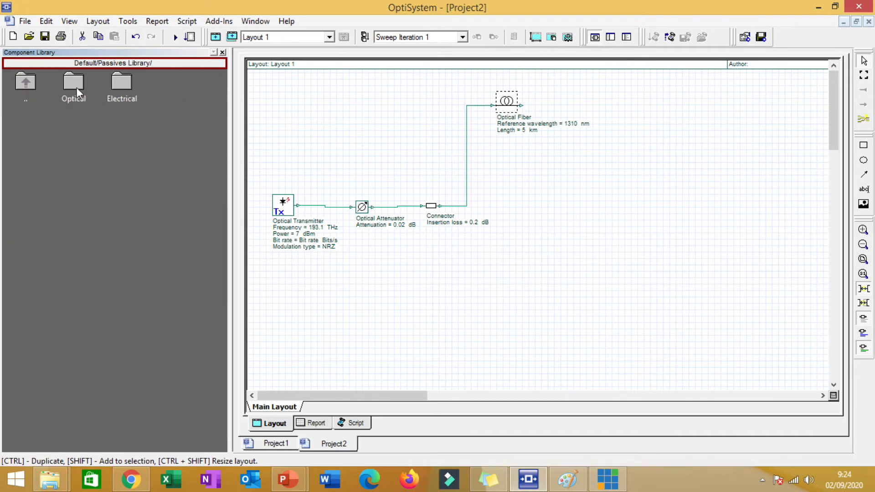
{"action": "double_click", "coordinate": [74, 85]}
{"action": "double_click", "coordinate": [26, 182]}
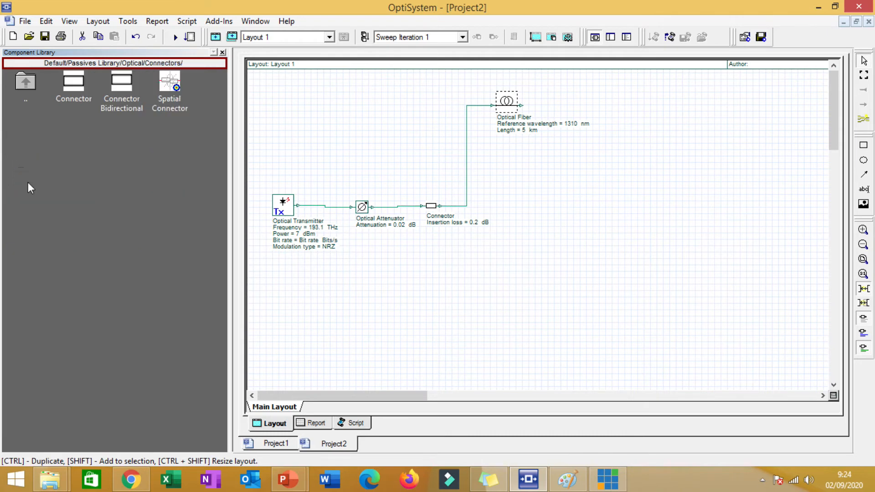
{"action": "left_click_drag", "start_coordinate": [74, 88], "coordinate": [585, 151]}
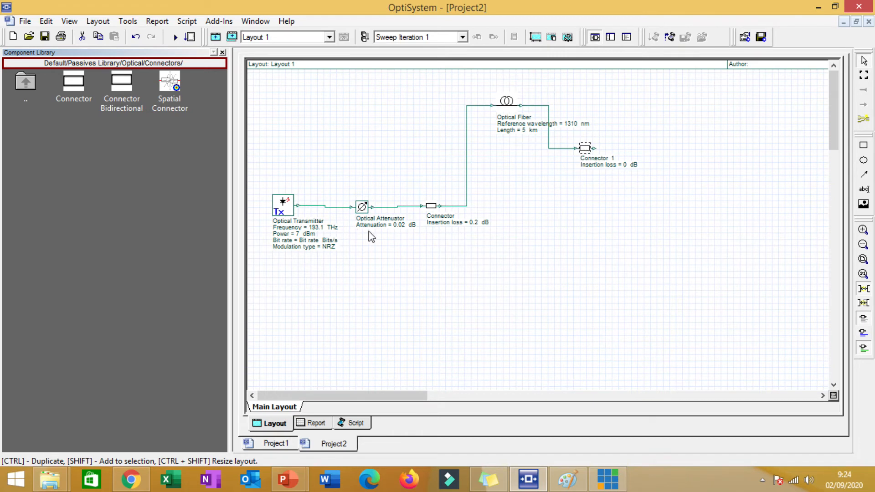
Set the second Connector's insertion loss to 0.2 dB
{"action": "double_click", "coordinate": [586, 148]}
{"action": "left_click", "coordinate": [470, 155]}
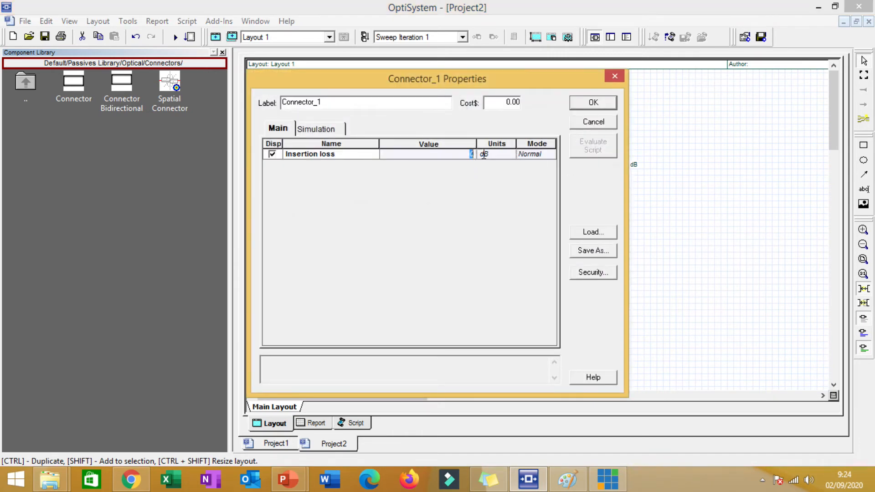
{"action": "type", "text": "0.2"}
{"action": "left_click", "coordinate": [592, 103]}
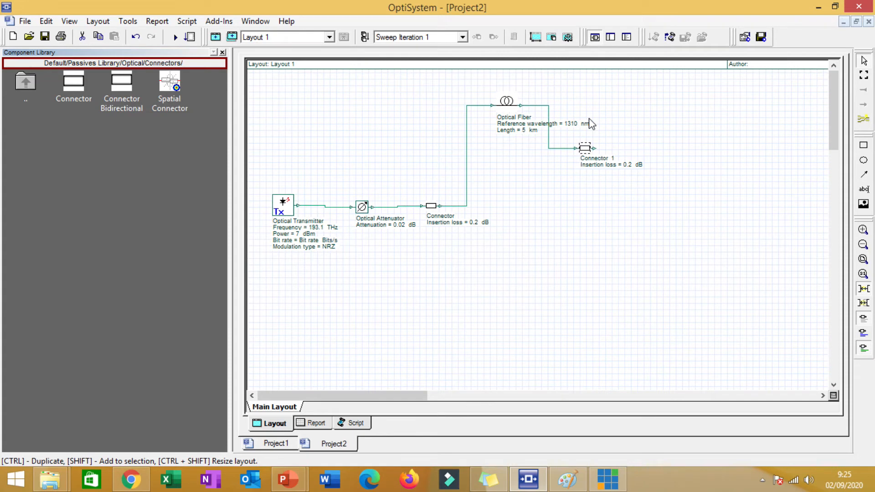
Check the network diagram in Project1, then open the optical passives' Power Splitters folder in Project2's component library
{"action": "left_click", "coordinate": [268, 444]}
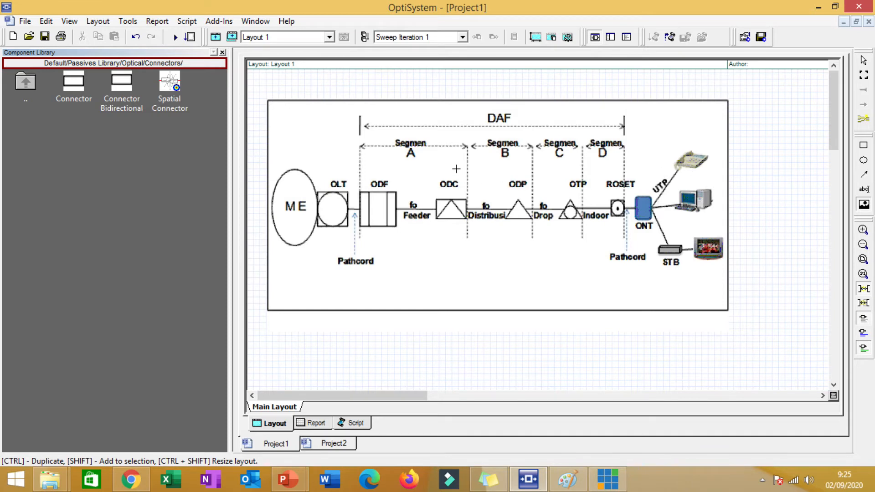
{"action": "left_click", "coordinate": [335, 442]}
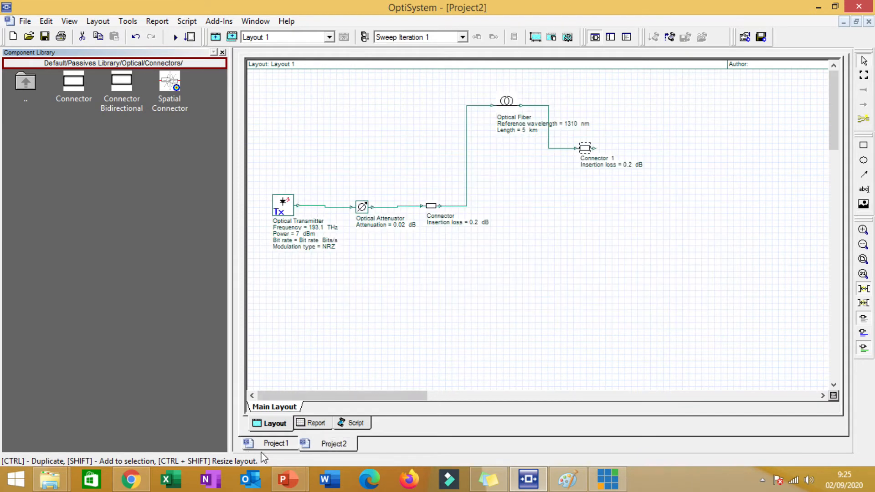
{"action": "left_click", "coordinate": [278, 444]}
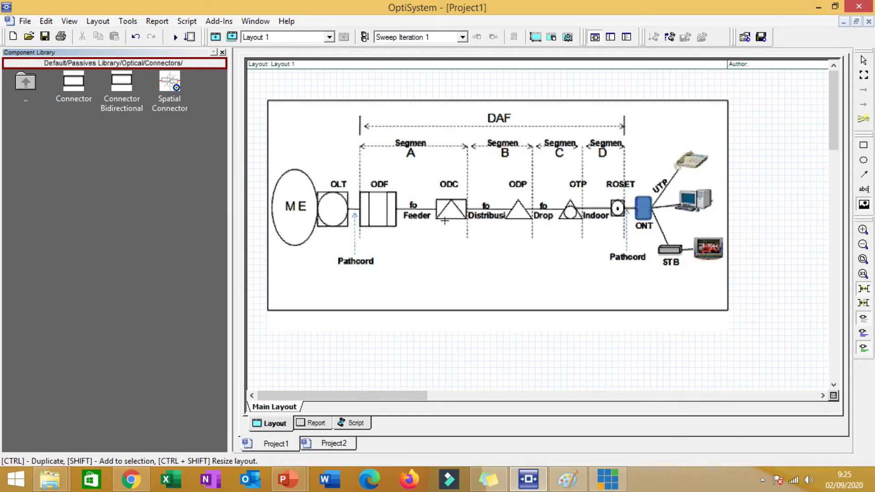
{"action": "left_click", "coordinate": [337, 446]}
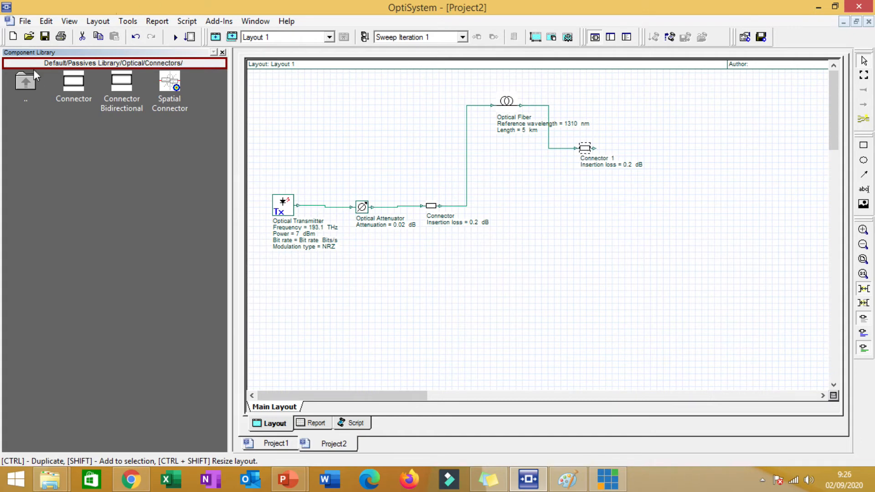
{"action": "double_click", "coordinate": [18, 86]}
{"action": "double_click", "coordinate": [24, 86]}
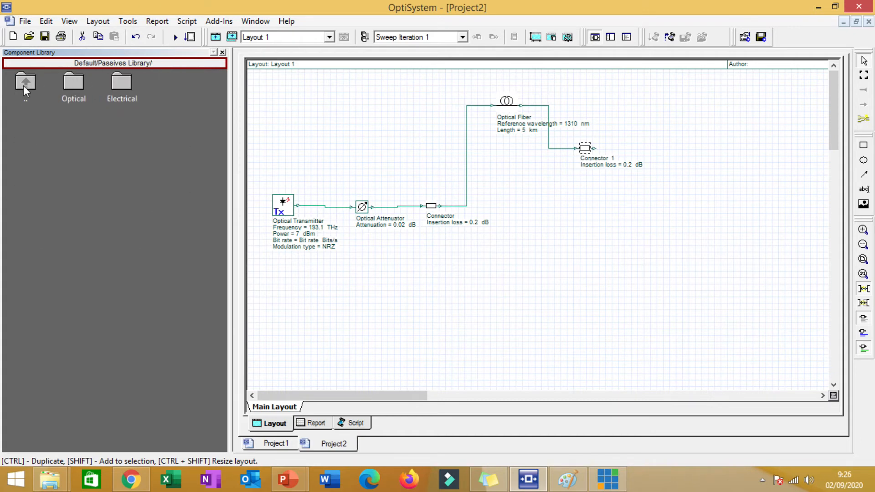
{"action": "double_click", "coordinate": [23, 86]}
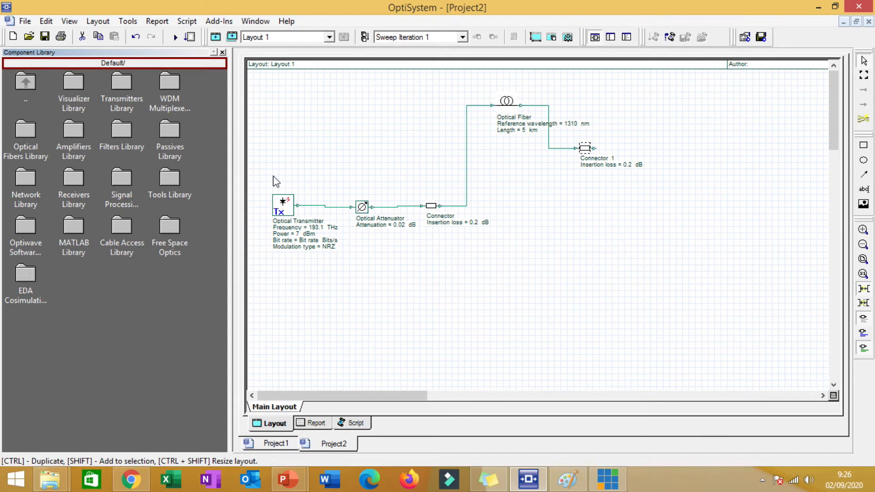
{"action": "double_click", "coordinate": [176, 136]}
{"action": "double_click", "coordinate": [80, 96]}
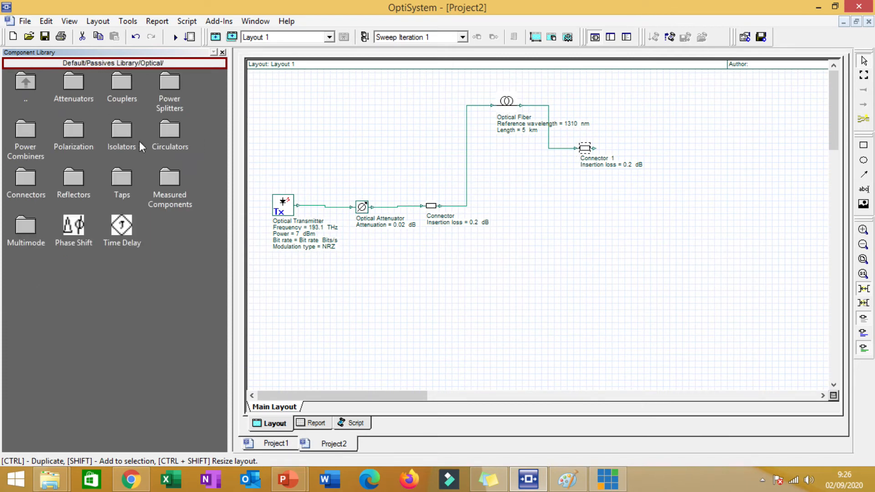
{"action": "left_click", "coordinate": [162, 87]}
{"action": "double_click", "coordinate": [170, 81]}
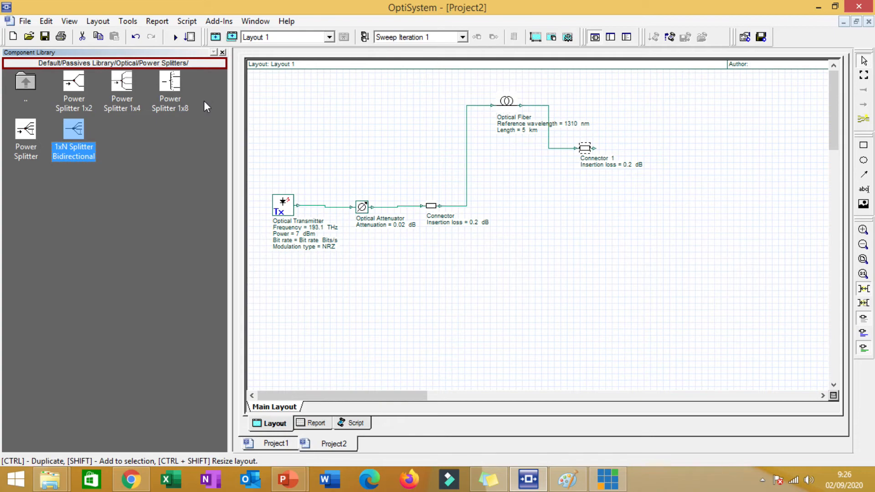
Switch to the PowerPoint deck MENGENAL JARINGAN FTTH and examine the 1/8 and 1/12 splitter entries on the Splitter Average slide
{"action": "mouse_move", "coordinate": [288, 479]}
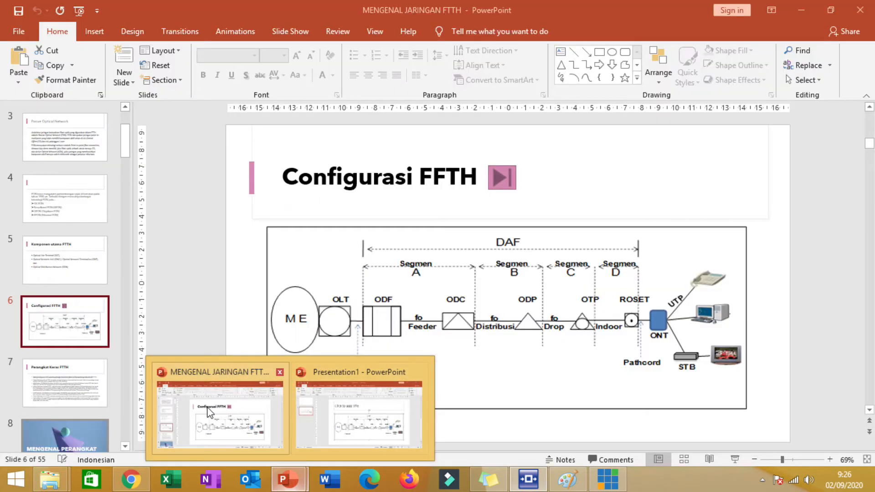
{"action": "left_click", "coordinate": [210, 412]}
{"action": "scroll", "coordinate": [48, 282], "scroll_direction": "down", "scroll_amount": 10}
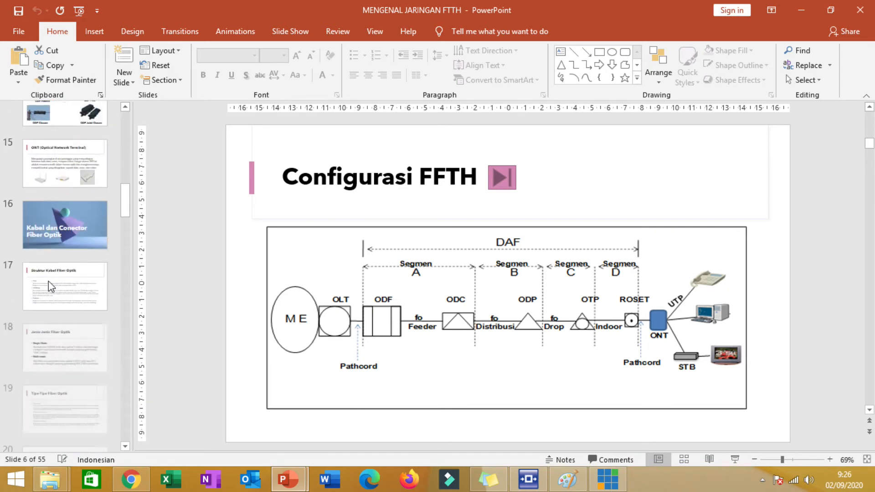
{"action": "scroll", "coordinate": [50, 286], "scroll_direction": "down", "scroll_amount": 10}
{"action": "left_click_drag", "start_coordinate": [127, 275], "coordinate": [126, 440]}
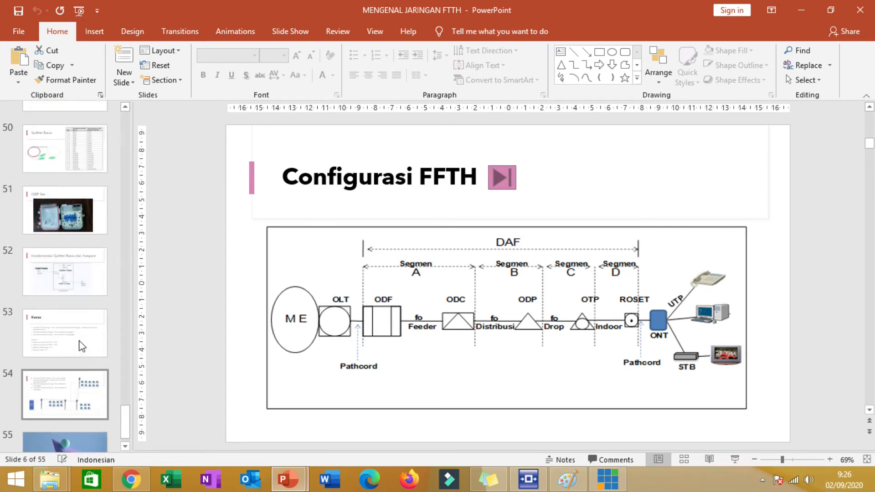
{"action": "scroll", "coordinate": [57, 147], "scroll_direction": "up", "scroll_amount": 1}
{"action": "left_click", "coordinate": [64, 147]}
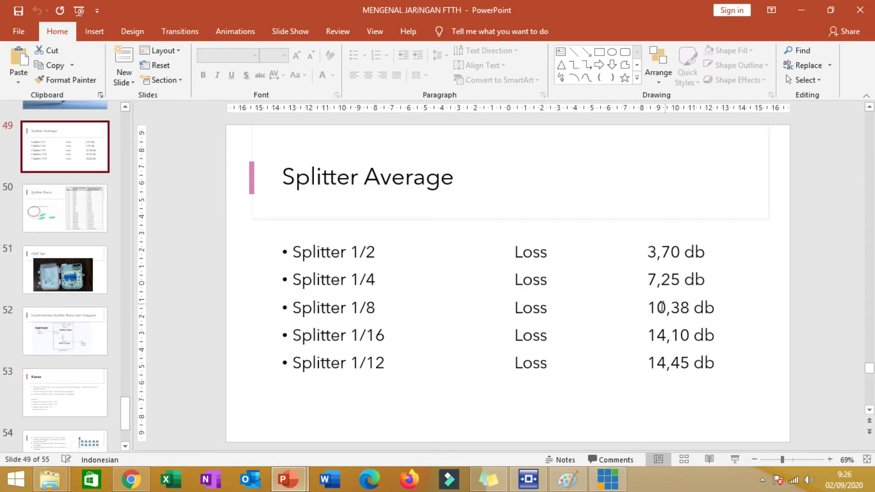
{"action": "left_click_drag", "start_coordinate": [648, 308], "coordinate": [719, 309]}
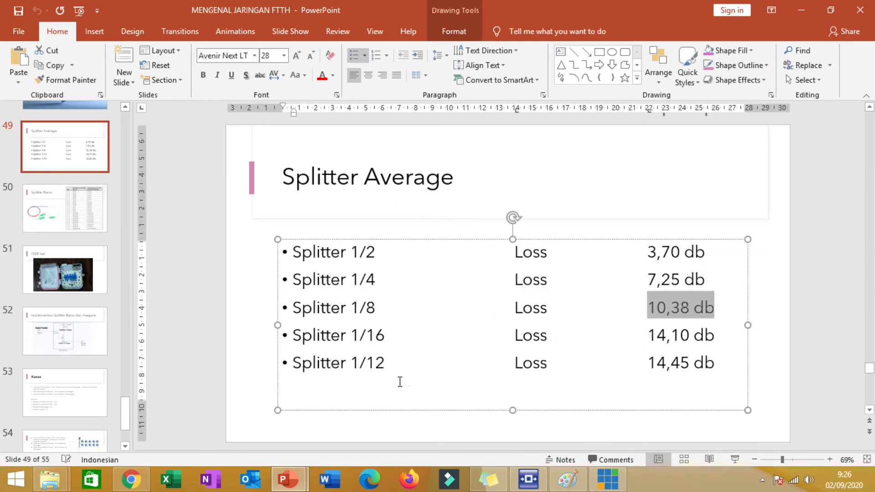
{"action": "left_click_drag", "start_coordinate": [386, 363], "coordinate": [369, 368]}
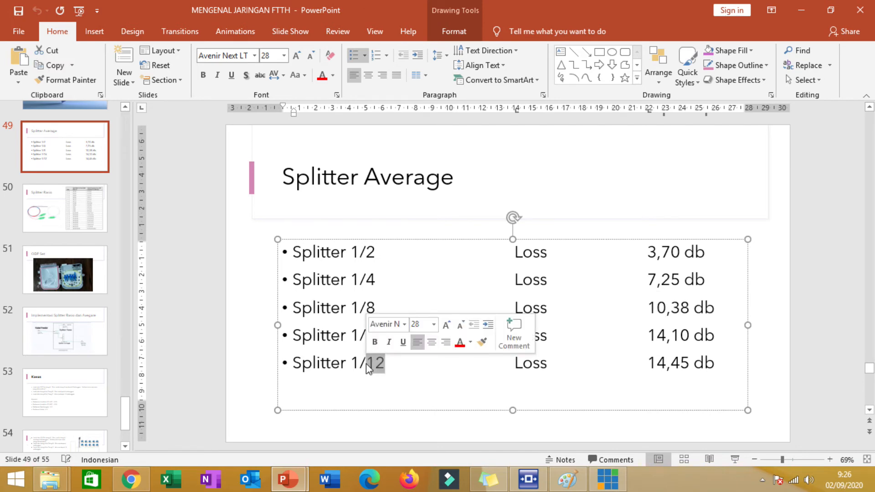
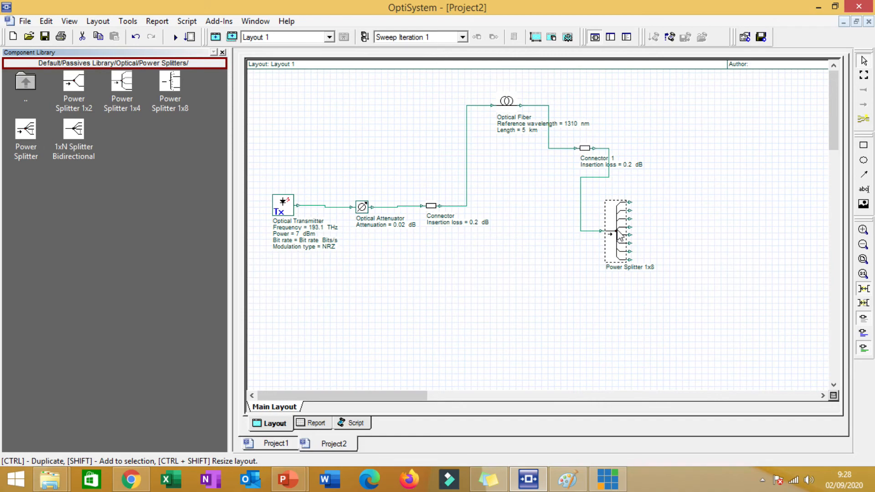
Look up the 1/8 splitter loss on the PowerPoint Splitter Average slide and set the Power Splitter 1x8's loss to 10.38 dB
{"action": "left_click", "coordinate": [467, 155]}
{"action": "double_click", "coordinate": [475, 154]}
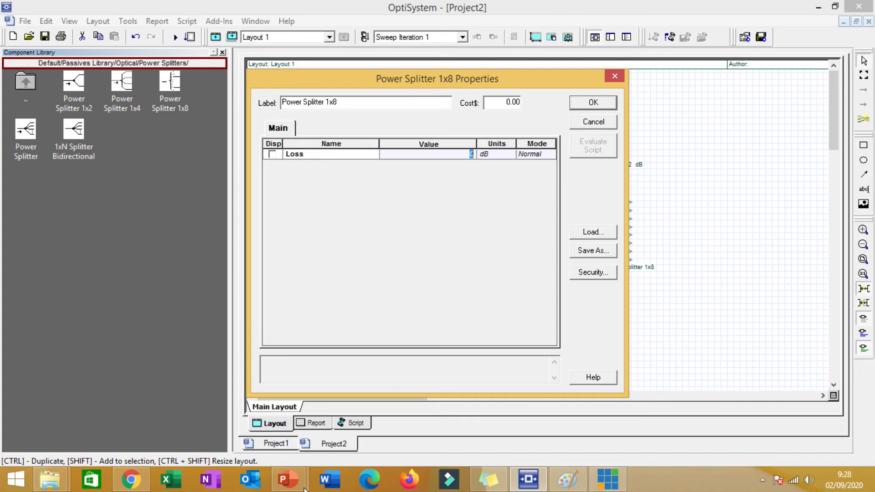
{"action": "left_click", "coordinate": [288, 478]}
{"action": "left_click", "coordinate": [242, 420]}
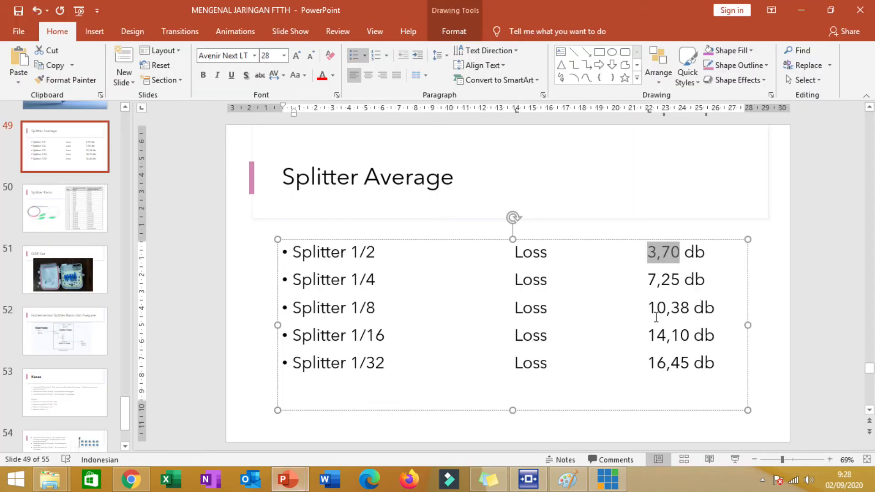
{"action": "left_click_drag", "start_coordinate": [657, 308], "coordinate": [689, 308]}
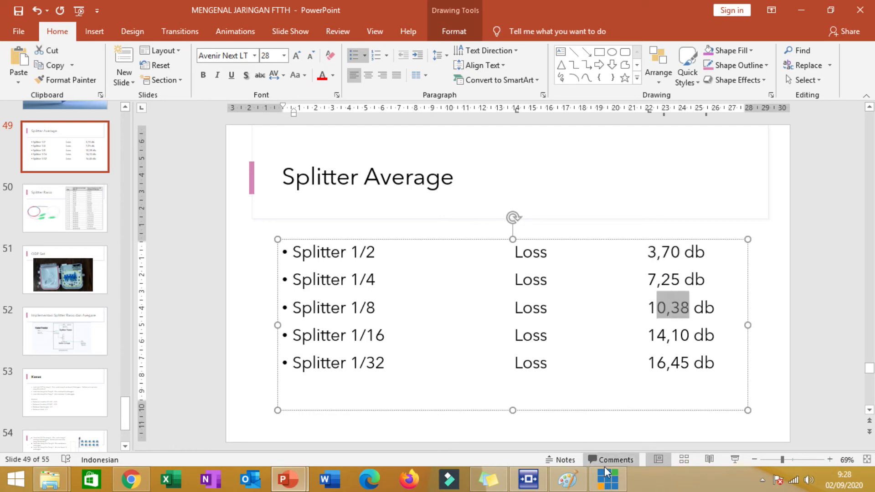
{"action": "left_click", "coordinate": [529, 478]}
{"action": "type", "text": "10"}
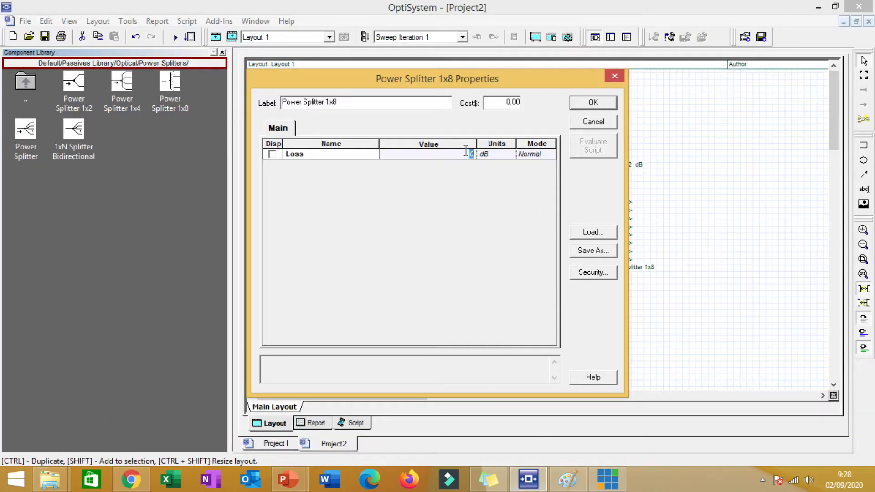
{"action": "type", "text": ".38"}
{"action": "left_click", "coordinate": [591, 104]}
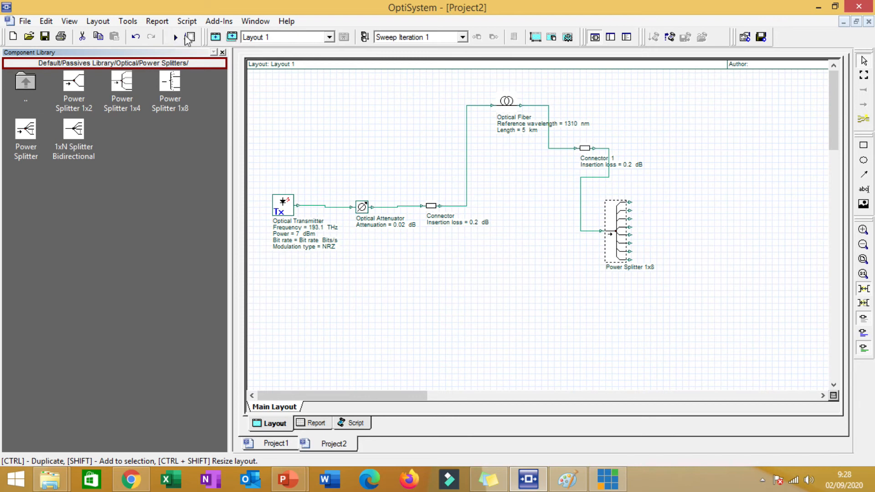
Place an Optical Power Meter from the Visualizer Library's Optical folder, linked to the last output of the Power Splitter 1x8
{"action": "double_click", "coordinate": [31, 86]}
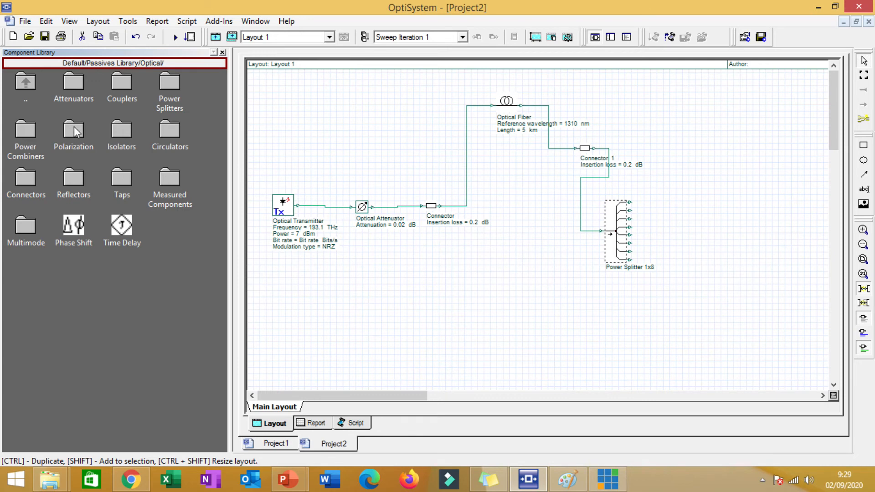
{"action": "double_click", "coordinate": [21, 80]}
{"action": "double_click", "coordinate": [21, 80]}
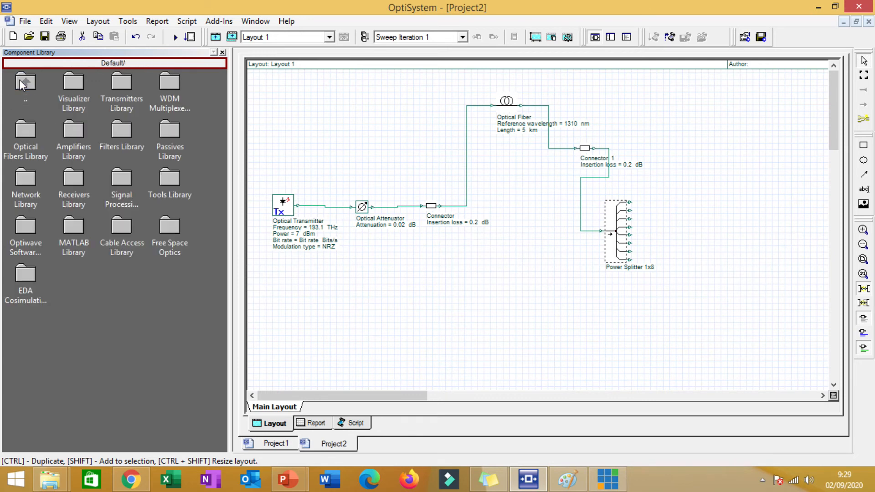
{"action": "double_click", "coordinate": [27, 91]}
{"action": "double_click", "coordinate": [28, 89]}
{"action": "double_click", "coordinate": [74, 83]}
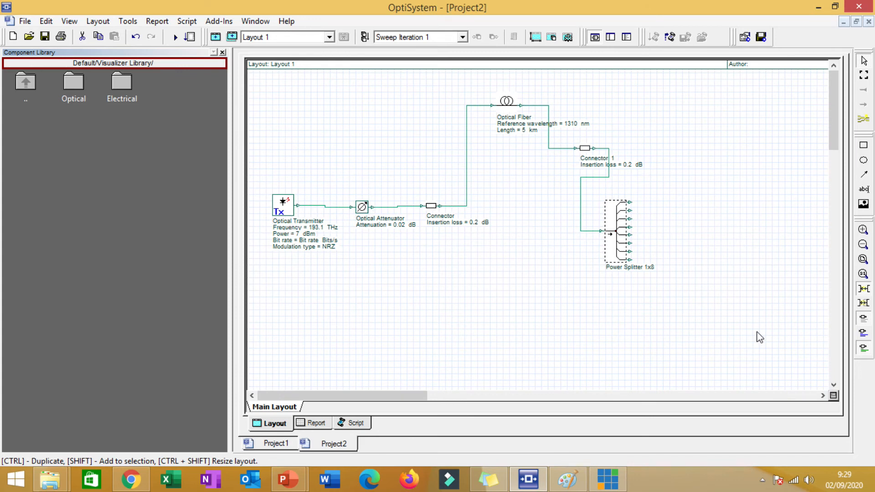
{"action": "double_click", "coordinate": [74, 83]}
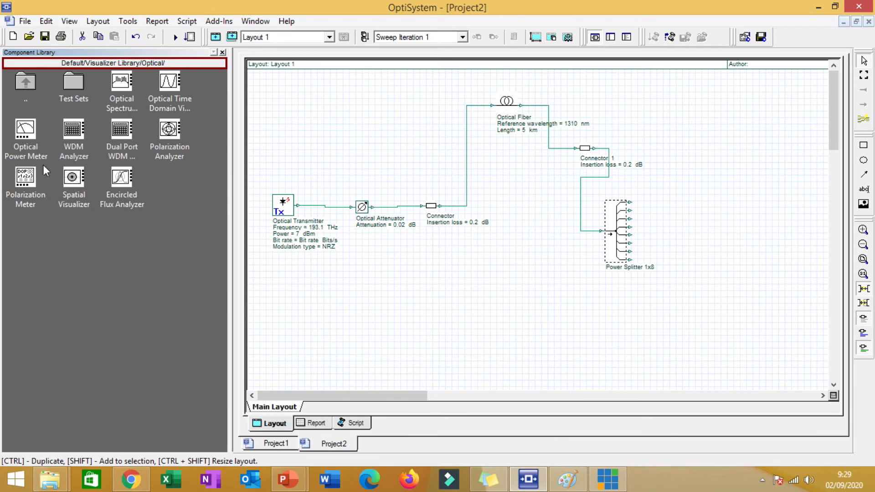
{"action": "left_click", "coordinate": [22, 129]}
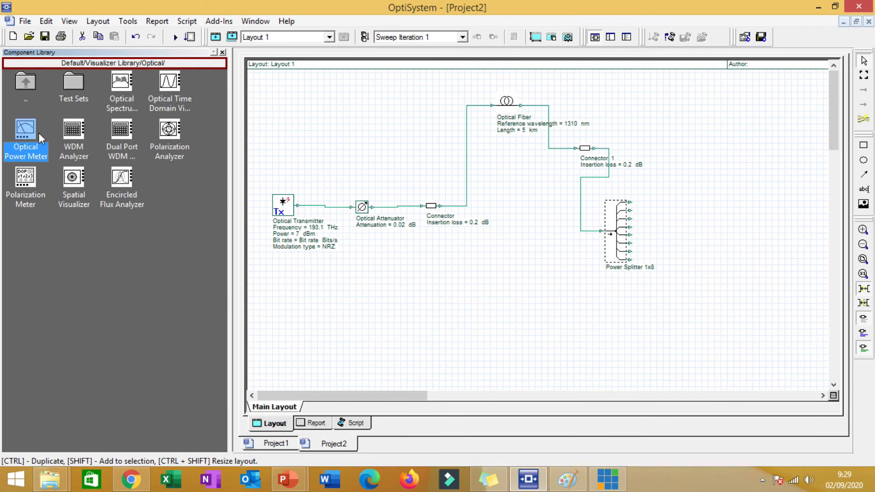
{"action": "left_click_drag", "start_coordinate": [62, 143], "coordinate": [711, 319]}
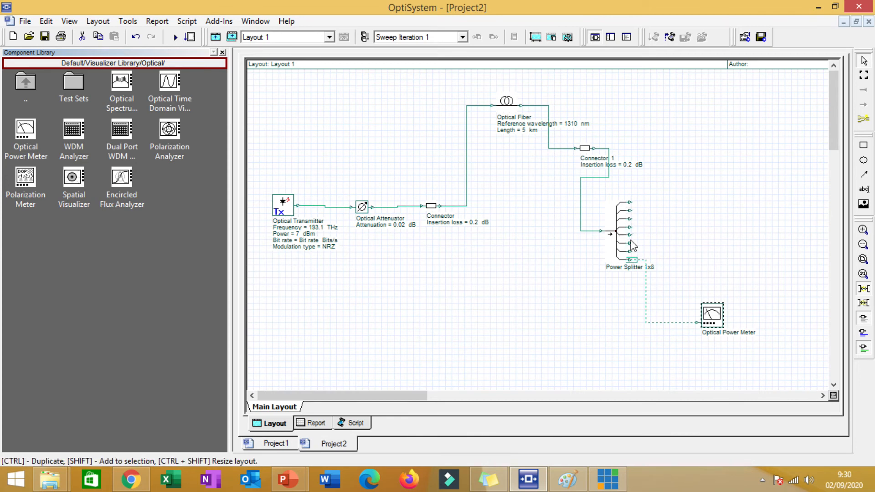
View the Optical Power Meter's display before running a calculation, and close it
{"action": "double_click", "coordinate": [713, 314]}
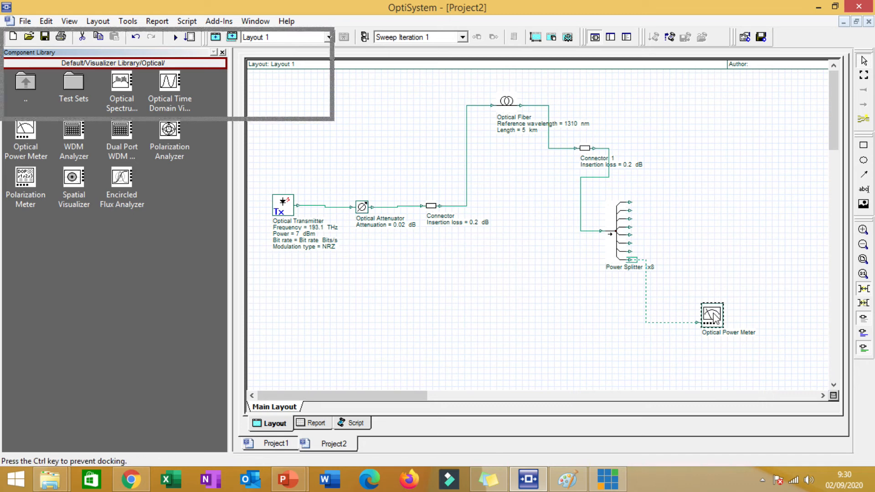
{"action": "left_click_drag", "start_coordinate": [674, 260], "coordinate": [532, 247]}
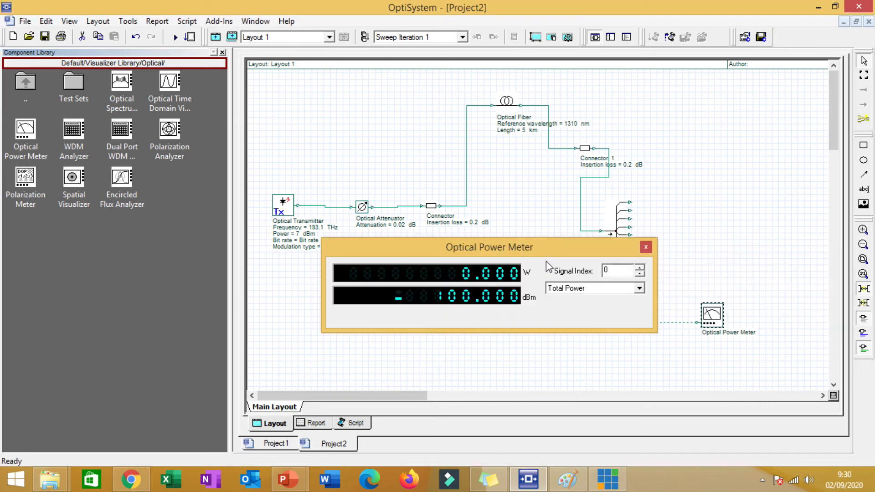
{"action": "left_click", "coordinate": [646, 247]}
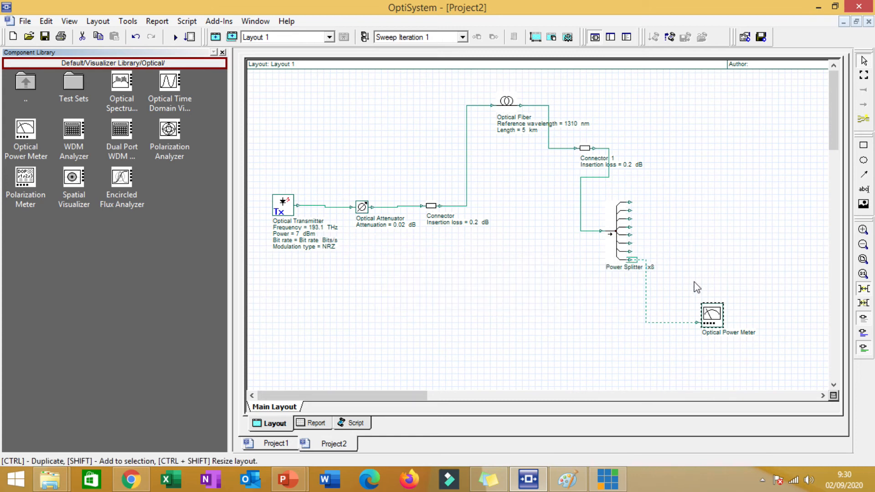
Calculate the whole project, review the calculation log and close the calculation window
{"action": "left_click", "coordinate": [175, 38]}
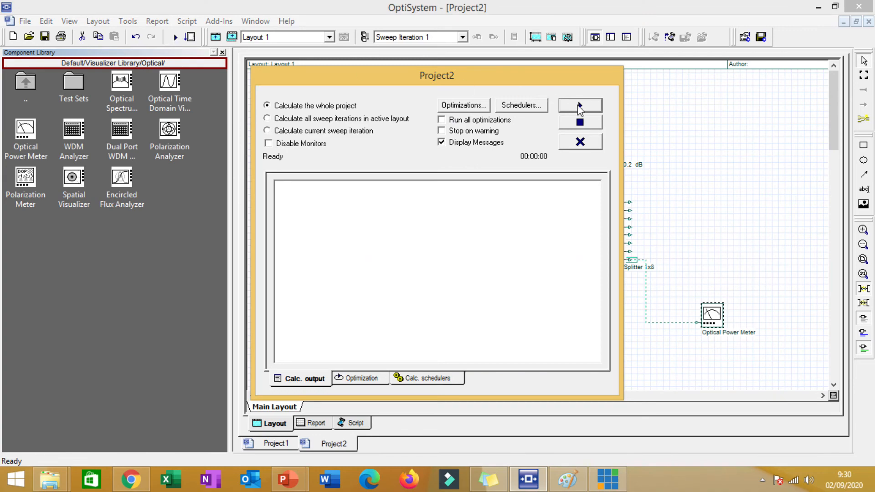
{"action": "left_click", "coordinate": [578, 108]}
{"action": "left_click_drag", "start_coordinate": [595, 292], "coordinate": [600, 198]}
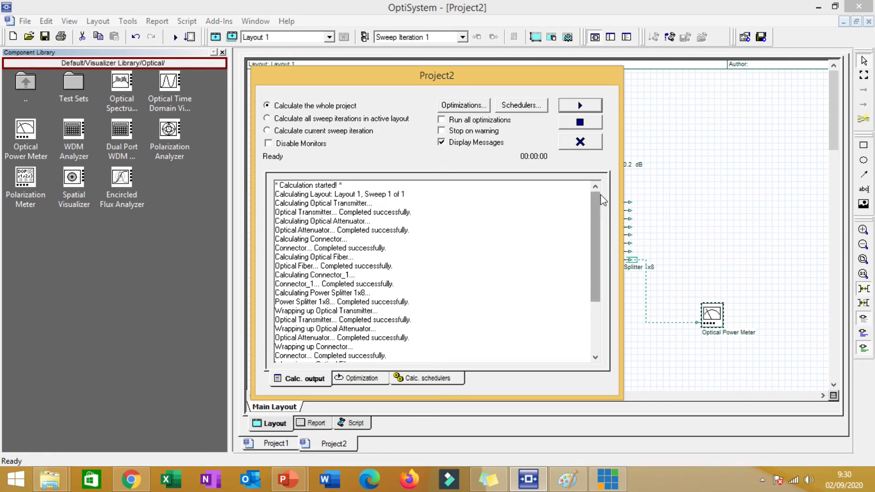
{"action": "left_click_drag", "start_coordinate": [601, 199], "coordinate": [595, 260]}
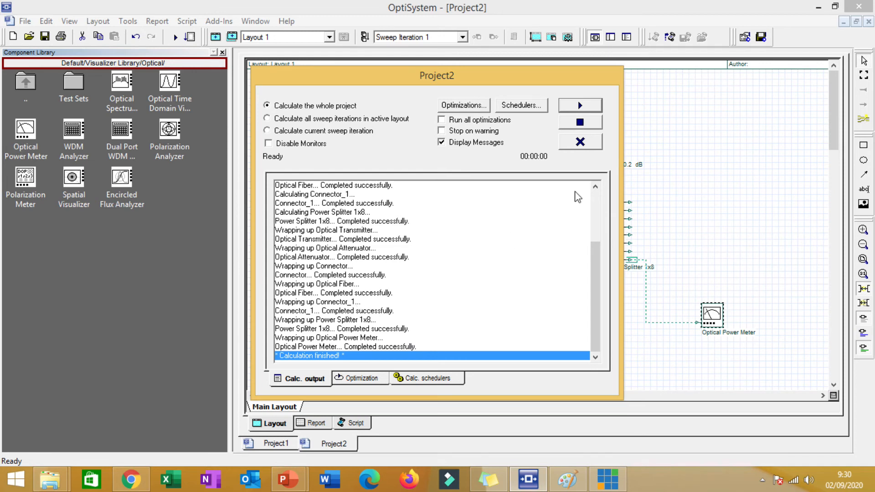
{"action": "left_click", "coordinate": [598, 143]}
Read the Optical Power Meter's total power for the calculated link and close the meter
{"action": "double_click", "coordinate": [712, 318]}
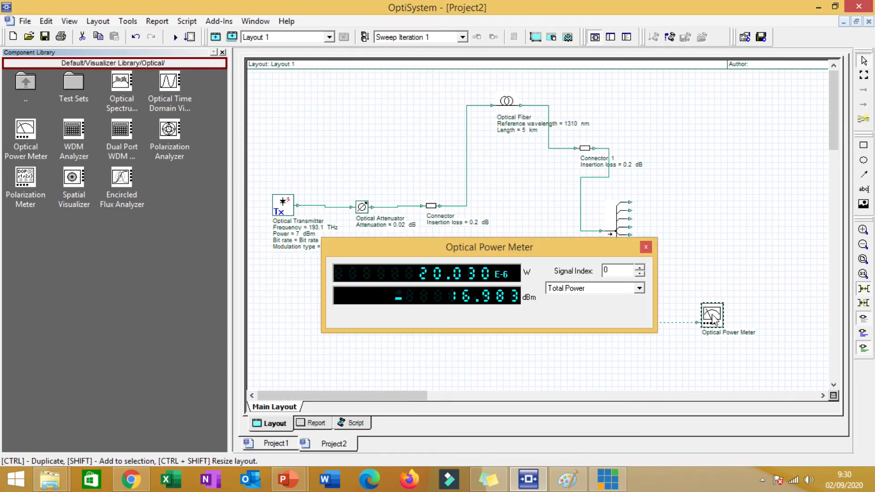
{"action": "left_click_drag", "start_coordinate": [576, 240], "coordinate": [575, 306]}
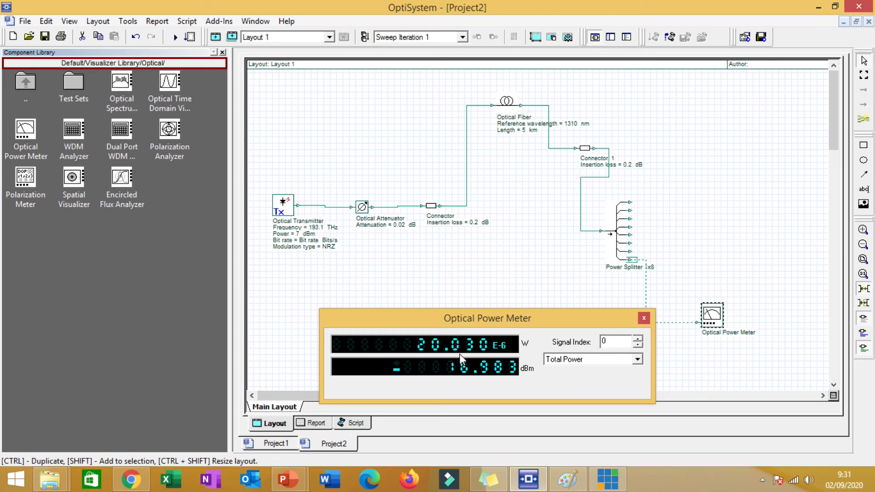
{"action": "left_click", "coordinate": [644, 319]}
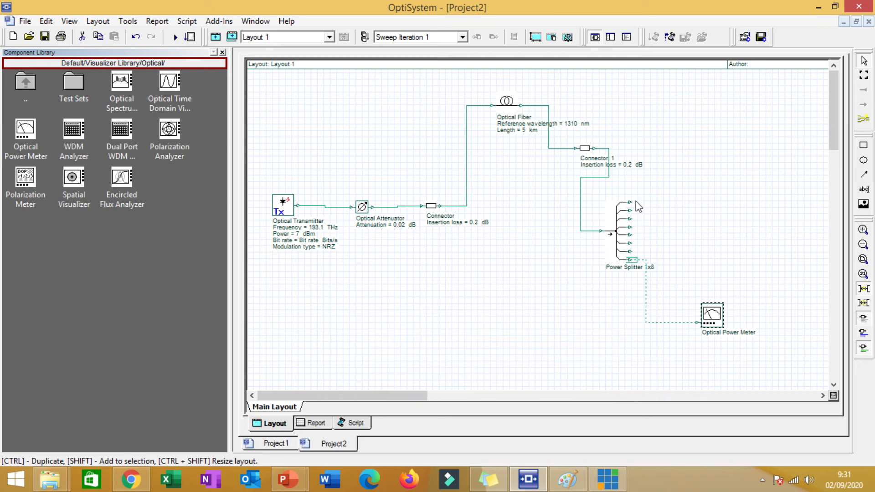
Check the network diagram in Project1, then place a second Optical Fiber in Project2, linked to the splitter's first output
{"action": "left_click", "coordinate": [269, 446]}
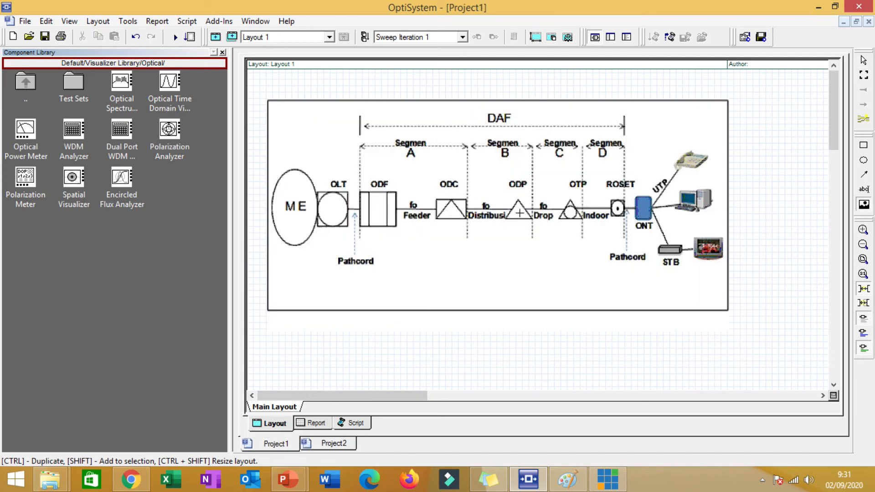
{"action": "left_click", "coordinate": [342, 449]}
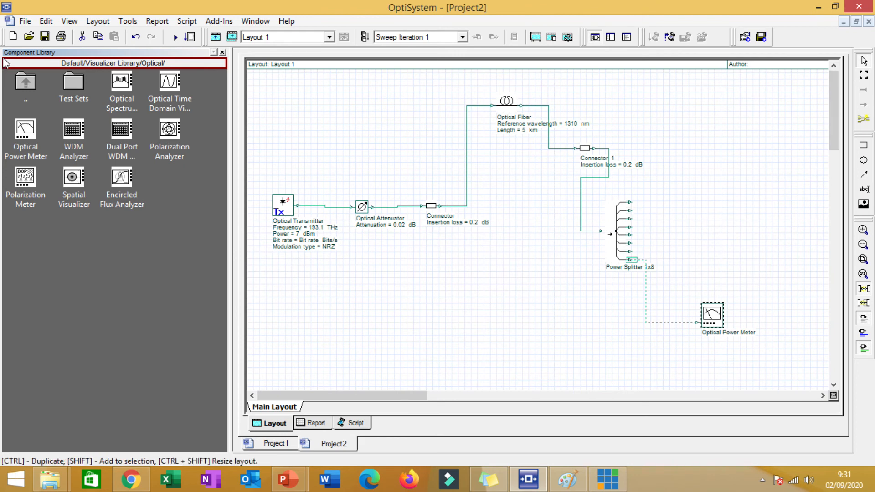
{"action": "double_click", "coordinate": [26, 86]}
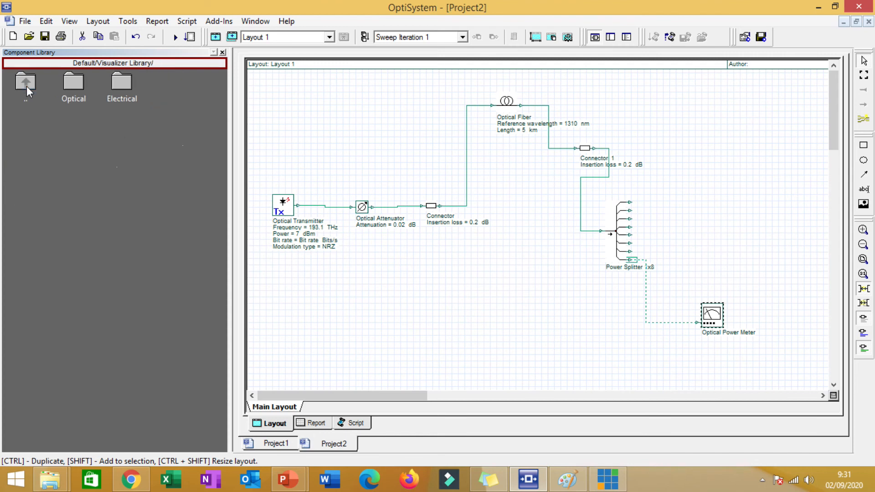
{"action": "double_click", "coordinate": [27, 87]}
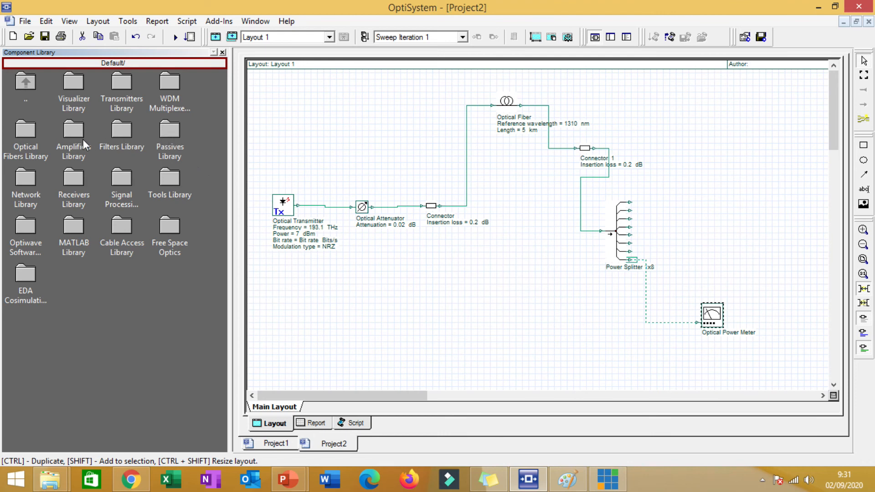
{"action": "double_click", "coordinate": [29, 128]}
{"action": "left_click_drag", "start_coordinate": [122, 84], "coordinate": [747, 127]}
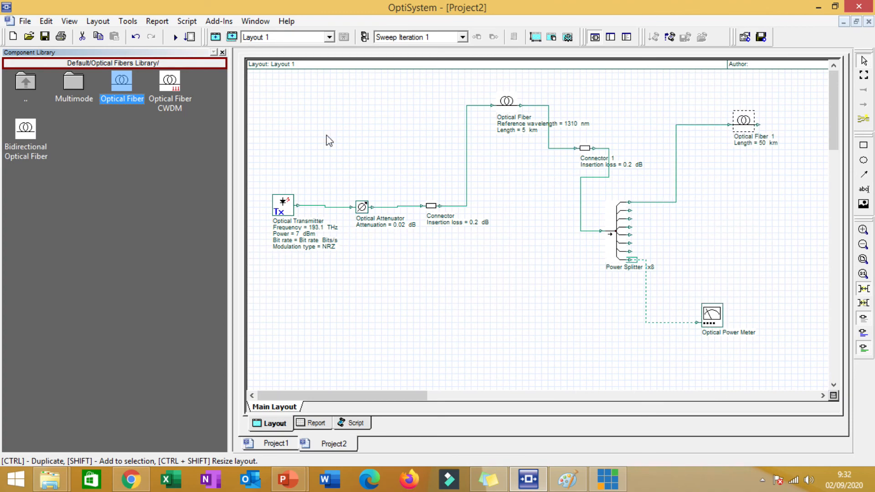
Set the second Optical Fiber's length to 0.15 km, attenuation to 0.3 dB/km and reference wavelength to 1310 nm
{"action": "double_click", "coordinate": [743, 120]}
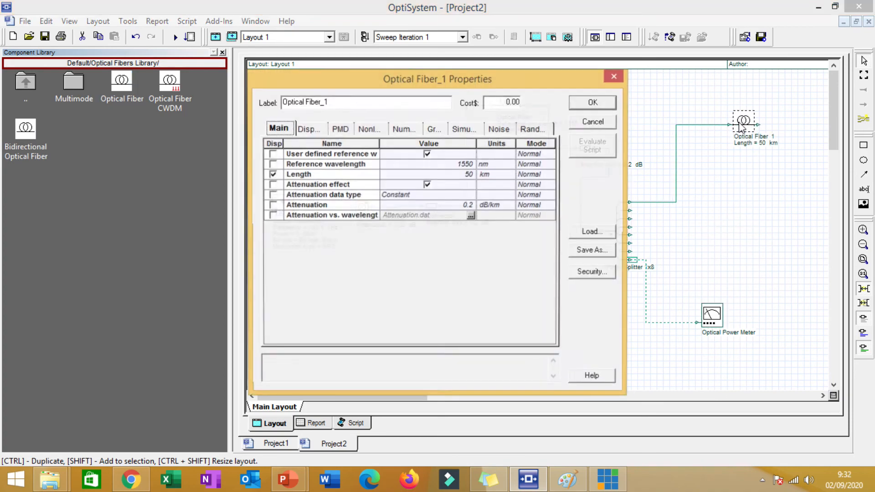
{"action": "double_click", "coordinate": [469, 175]}
{"action": "type", "text": "0.15"}
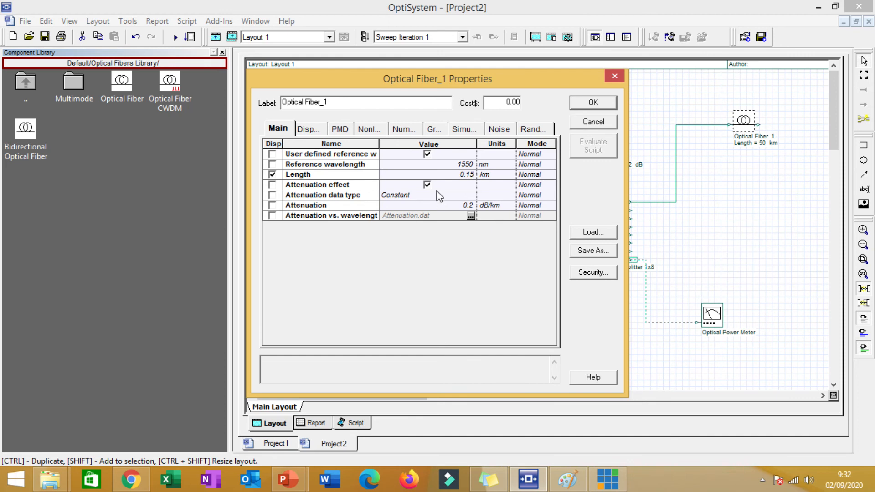
{"action": "double_click", "coordinate": [472, 204]}
{"action": "type", "text": "0.3"}
{"action": "double_click", "coordinate": [470, 164]}
{"action": "type", "text": "1310"}
{"action": "left_click", "coordinate": [585, 102]}
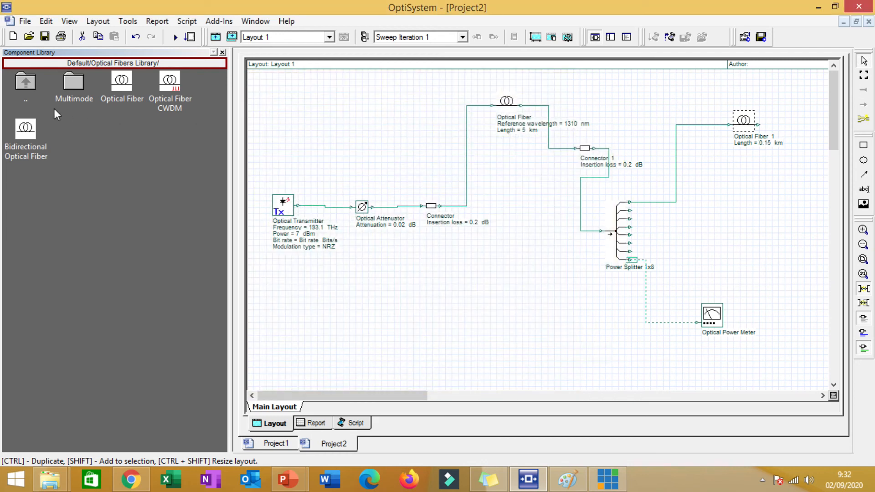
Replace the direct link between the splitter and the second Optical Fiber with a Connector from the optical passives' Connectors folder
{"action": "double_click", "coordinate": [30, 89]}
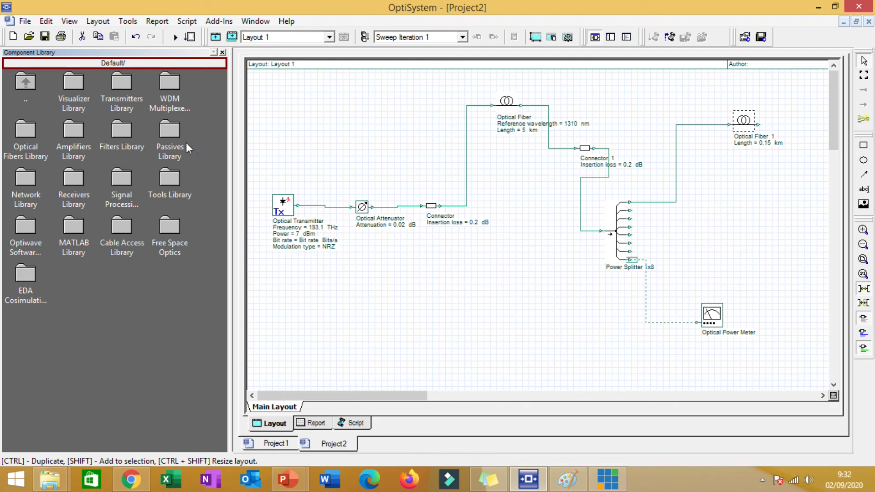
{"action": "left_click", "coordinate": [676, 166]}
{"action": "key", "text": "Delete"}
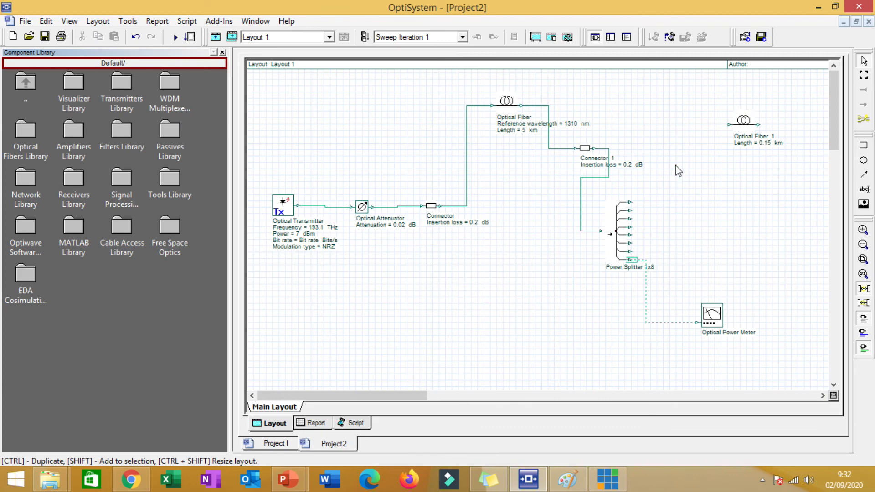
{"action": "double_click", "coordinate": [28, 78]}
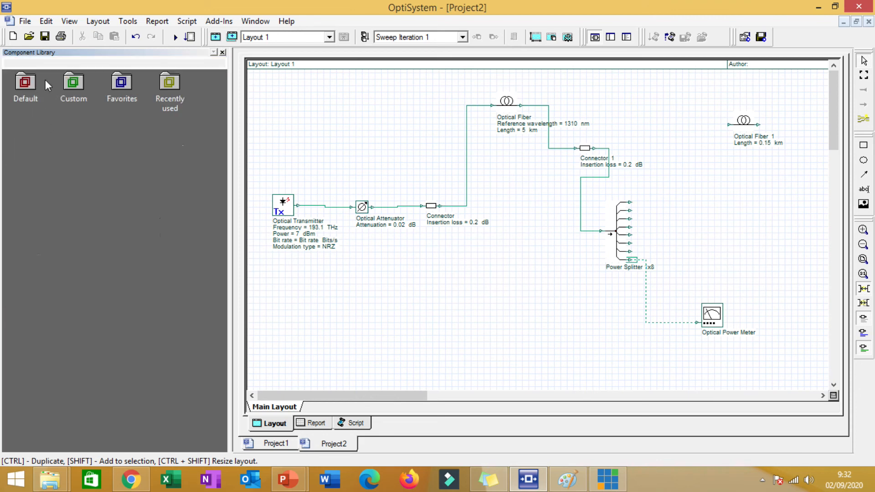
{"action": "double_click", "coordinate": [33, 96]}
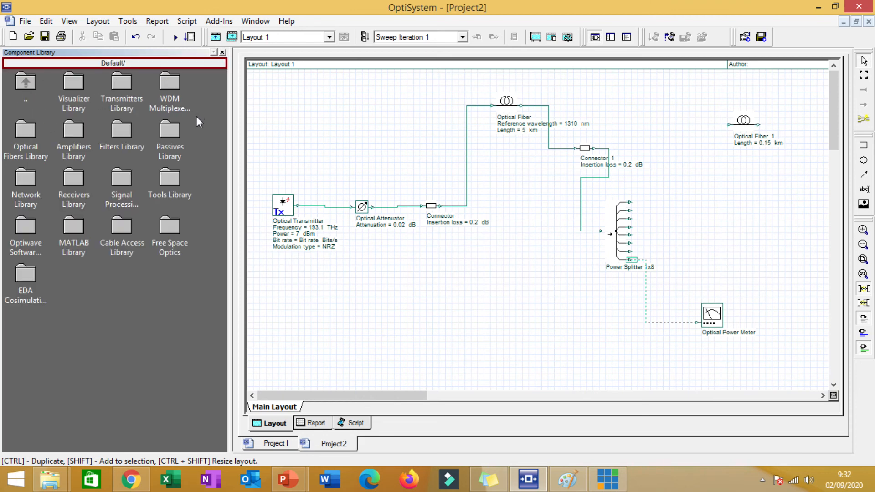
{"action": "double_click", "coordinate": [168, 132]}
{"action": "double_click", "coordinate": [70, 84]}
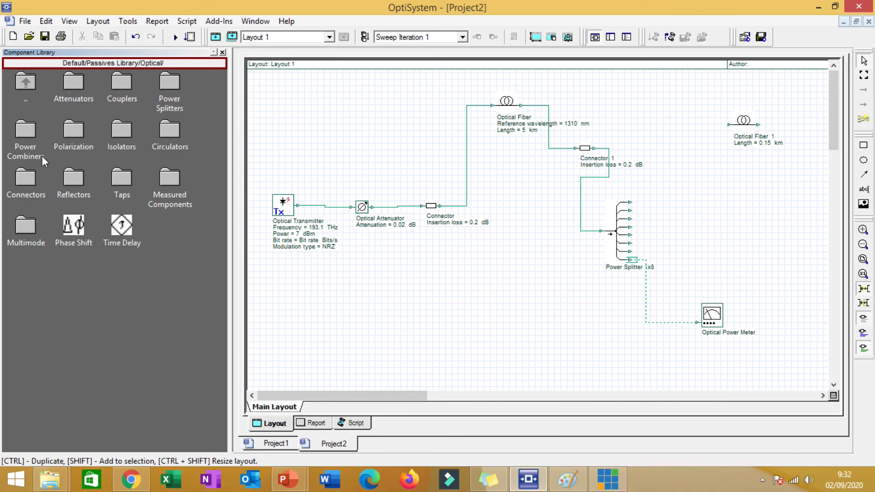
{"action": "double_click", "coordinate": [26, 178]}
{"action": "left_click_drag", "start_coordinate": [74, 83], "coordinate": [700, 195]}
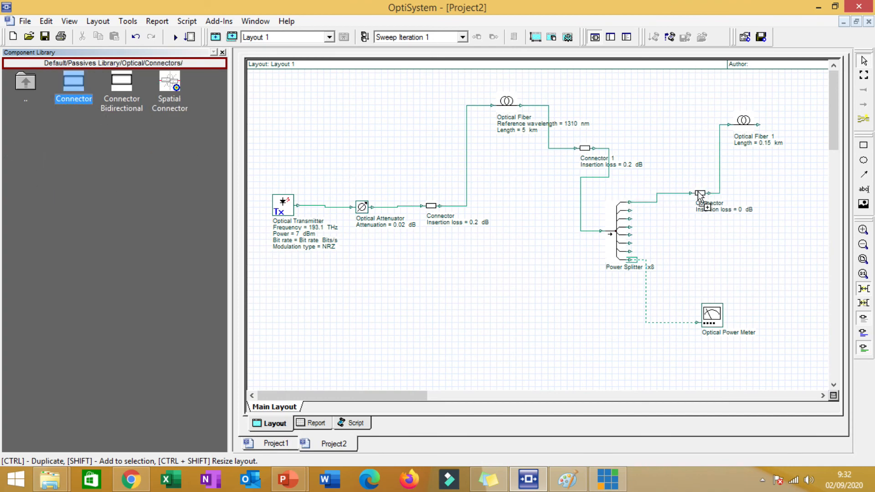
Set the insertion loss of the Connector between the splitter and the second Optical Fiber to 0.2 dB
{"action": "double_click", "coordinate": [700, 193]}
{"action": "left_click", "coordinate": [472, 155]}
{"action": "type", "text": ".2"}
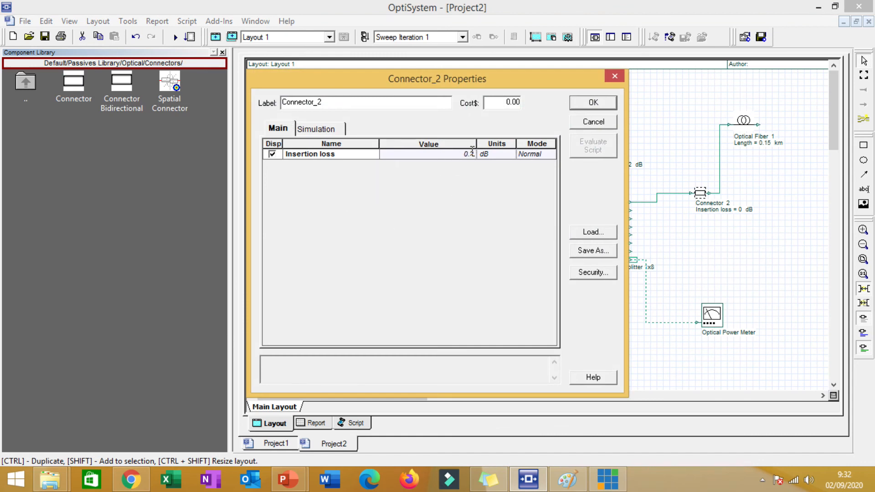
{"action": "left_click", "coordinate": [598, 107]}
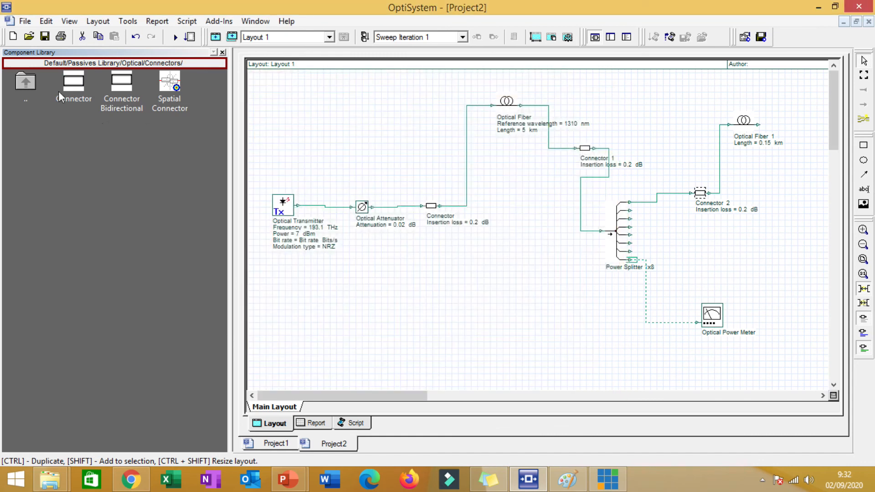
Place another Connector linked to the second Optical Fiber's output and set its insertion loss to 0.2 dB
{"action": "left_click_drag", "start_coordinate": [72, 87], "coordinate": [783, 97]}
{"action": "double_click", "coordinate": [783, 97]}
{"action": "left_click", "coordinate": [472, 154]}
{"action": "type", "text": ".2"}
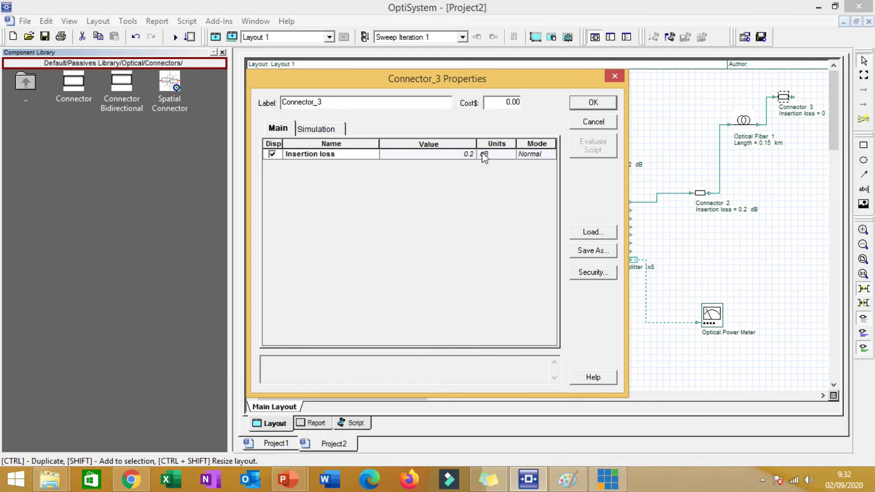
{"action": "left_click", "coordinate": [606, 108]}
Place an Optical Receiver from the Receivers Library's Optical Receivers folder, linked to the output of the Connector after the second Optical Fiber
{"action": "left_click_drag", "start_coordinate": [378, 399], "coordinate": [431, 399]}
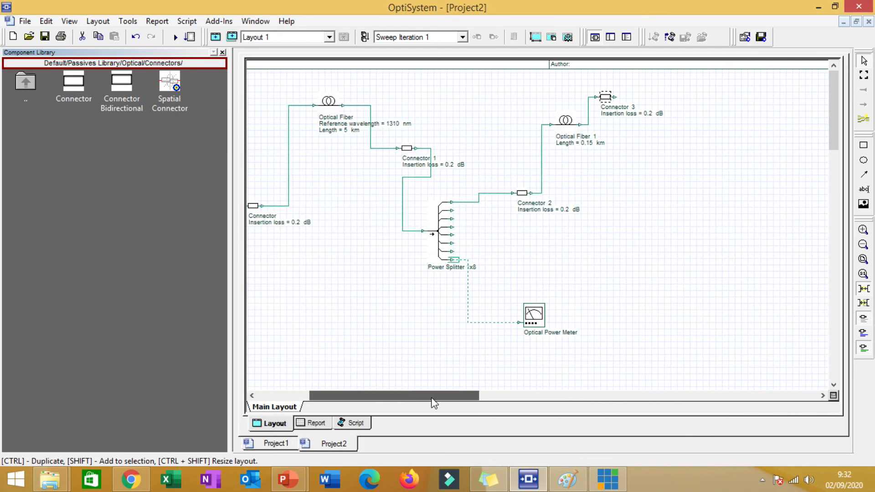
{"action": "double_click", "coordinate": [27, 82]}
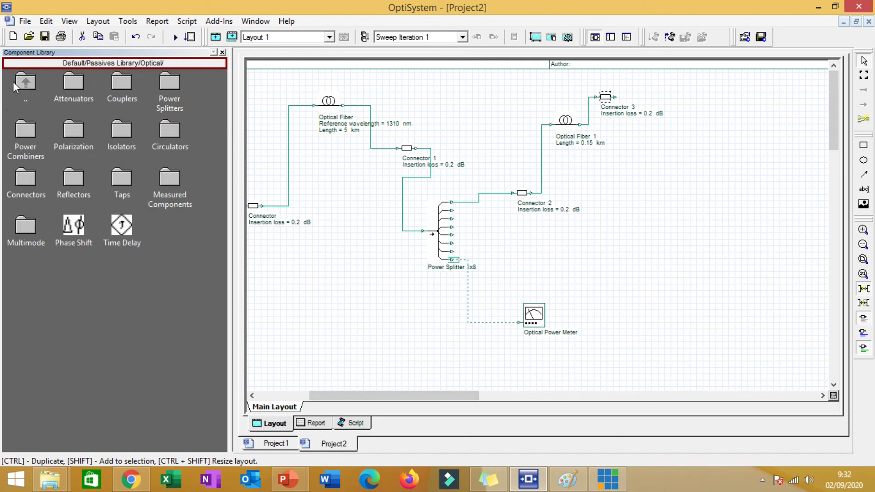
{"action": "double_click", "coordinate": [28, 86]}
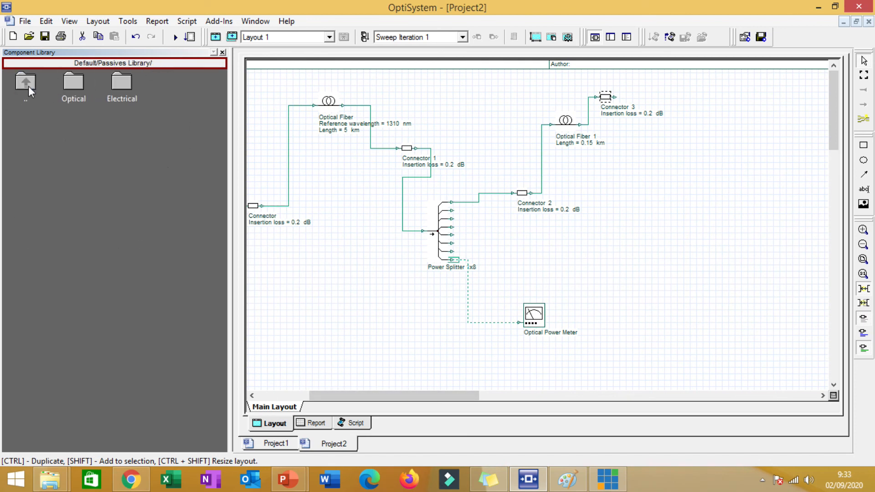
{"action": "double_click", "coordinate": [27, 85]}
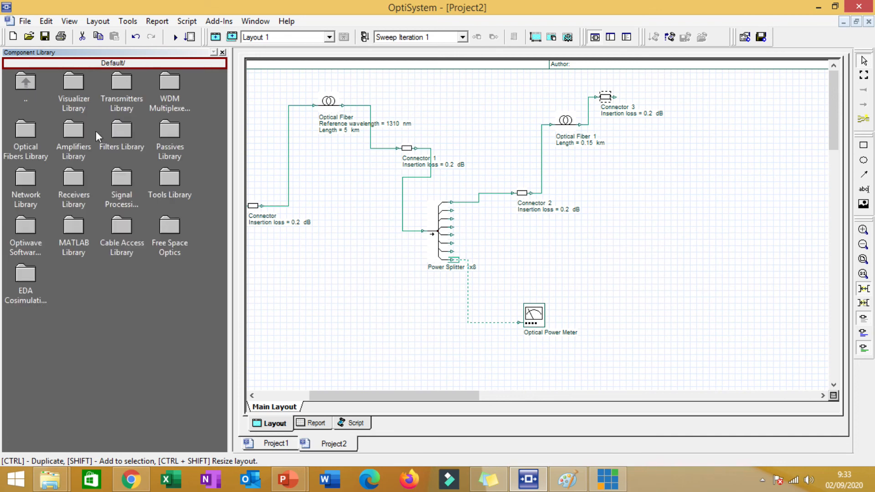
{"action": "double_click", "coordinate": [72, 182]}
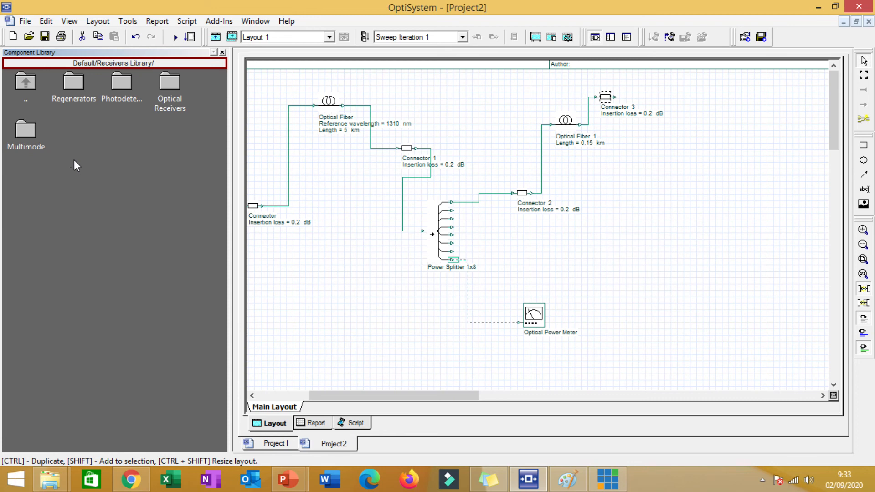
{"action": "double_click", "coordinate": [174, 82]}
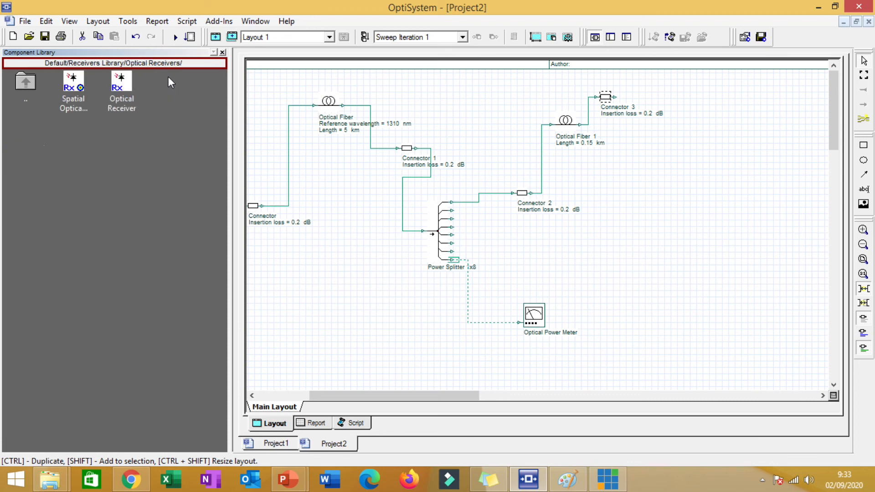
{"action": "left_click", "coordinate": [129, 100]}
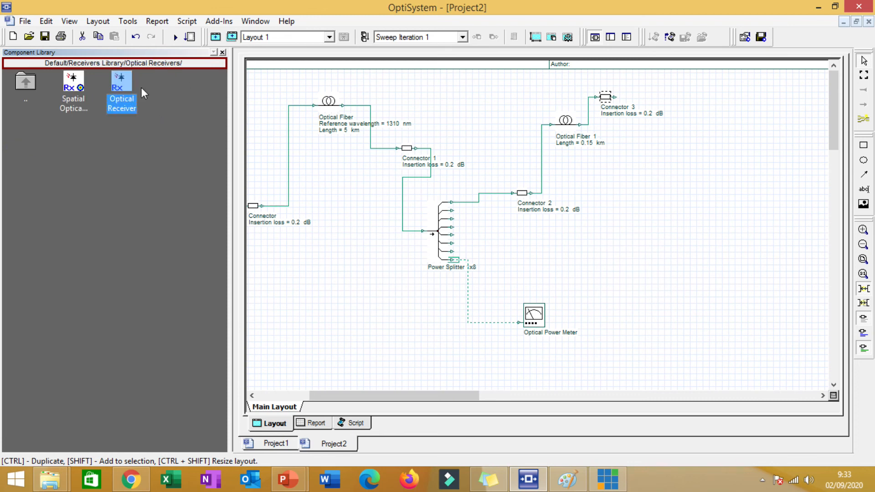
{"action": "left_click_drag", "start_coordinate": [122, 88], "coordinate": [689, 152]}
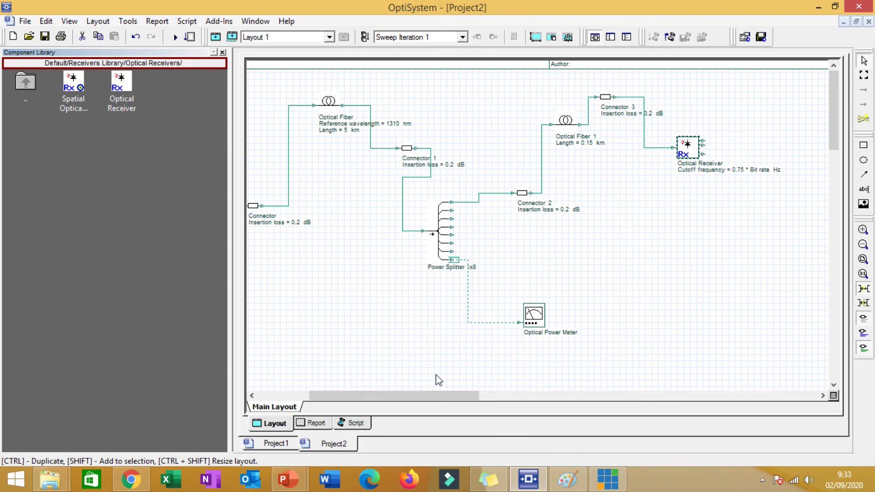
Place a second Optical Power Meter from the Visualizer Library's Optical folder, attached to the output of the last Connector before the Optical Receiver
{"action": "left_click_drag", "start_coordinate": [431, 402], "coordinate": [386, 398]}
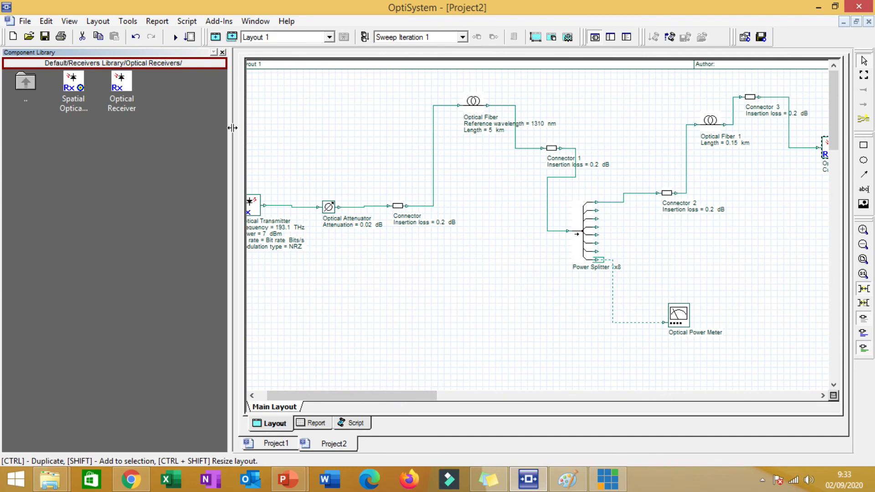
{"action": "left_click_drag", "start_coordinate": [232, 127], "coordinate": [135, 128]}
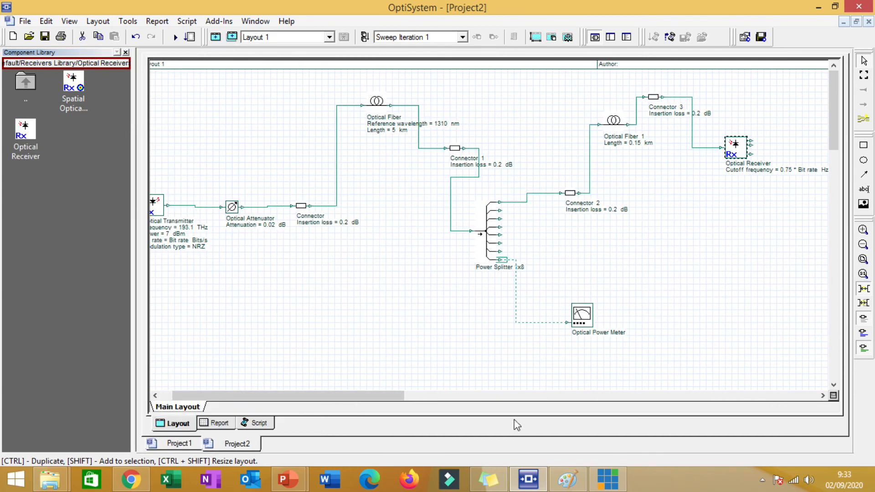
{"action": "left_click_drag", "start_coordinate": [375, 389], "coordinate": [362, 393]}
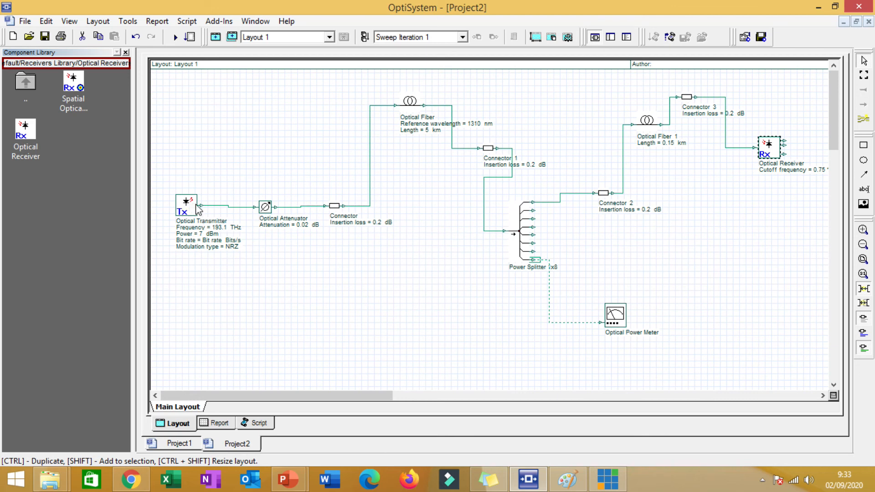
{"action": "mouse_move", "coordinate": [204, 213]}
{"action": "double_click", "coordinate": [30, 87]}
{"action": "double_click", "coordinate": [35, 86]}
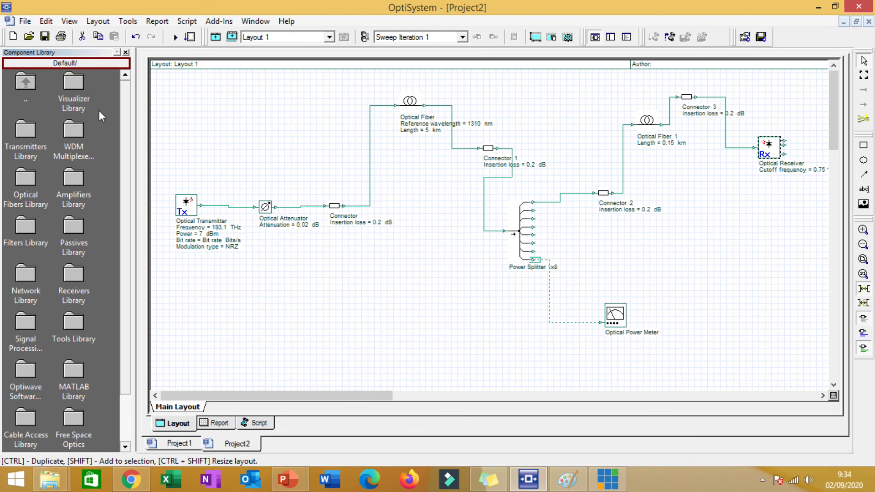
{"action": "double_click", "coordinate": [23, 84]}
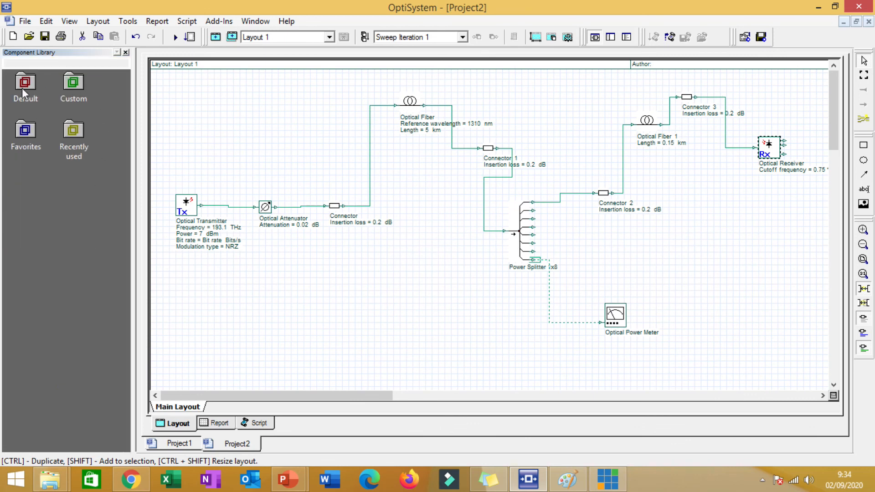
{"action": "double_click", "coordinate": [23, 88]}
{"action": "double_click", "coordinate": [74, 99]}
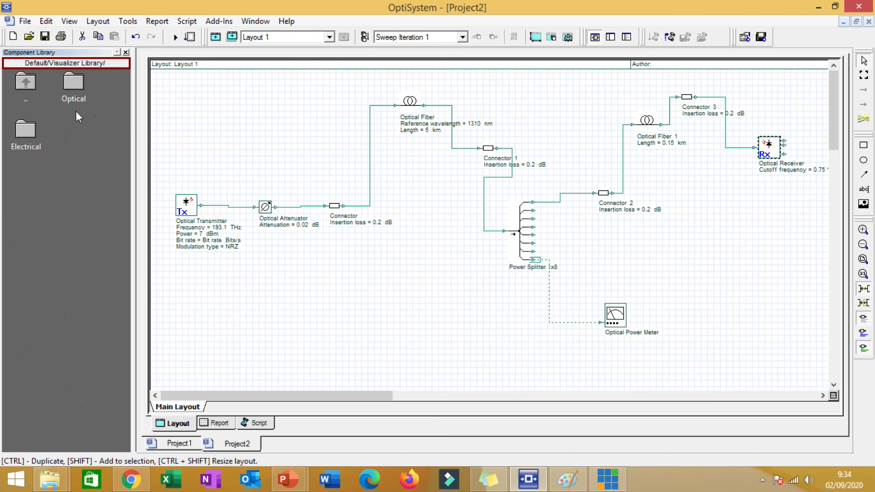
{"action": "double_click", "coordinate": [75, 93]}
{"action": "left_click_drag", "start_coordinate": [25, 183], "coordinate": [775, 90]}
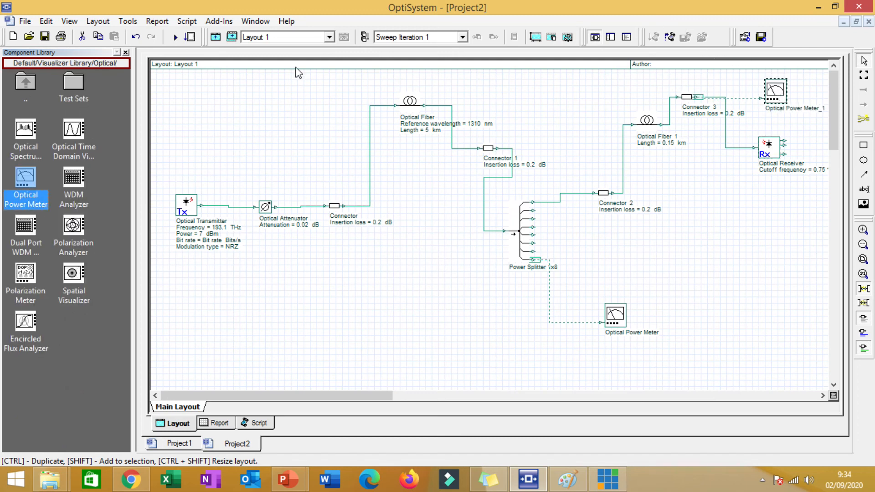
Calculate the whole project and read the total power on both Optical Power Meters
{"action": "left_click", "coordinate": [175, 37]}
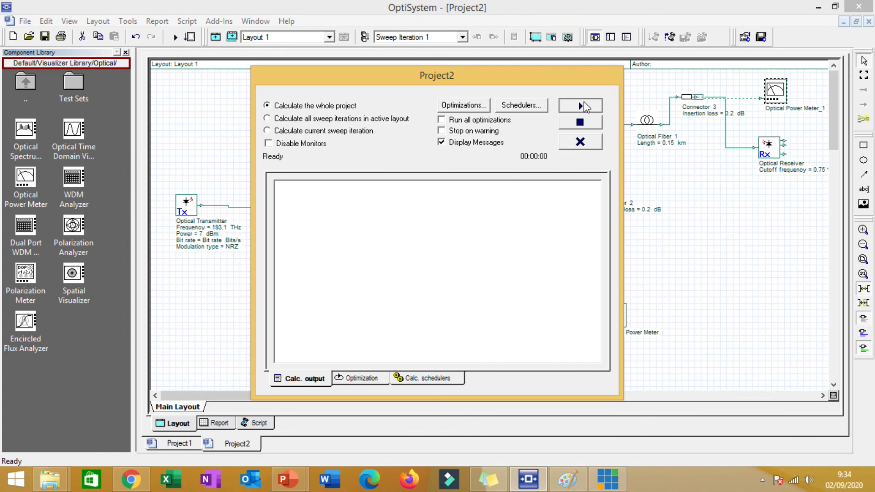
{"action": "left_click", "coordinate": [583, 106]}
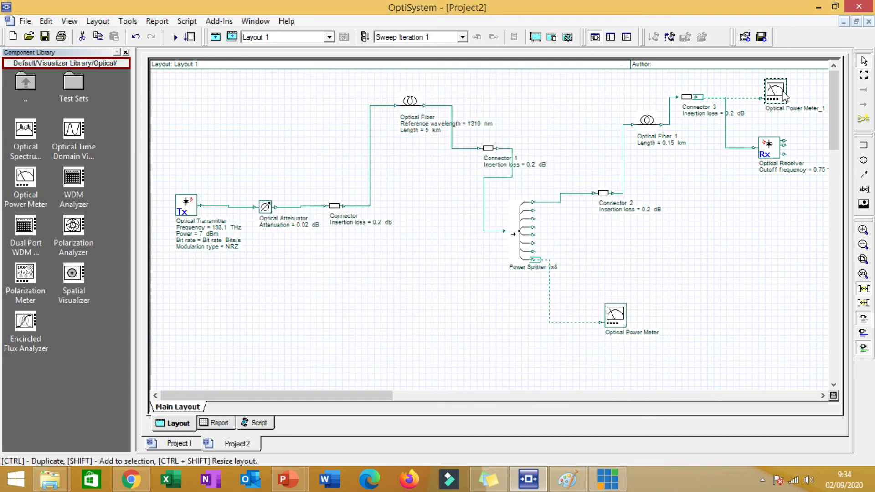
{"action": "double_click", "coordinate": [783, 93]}
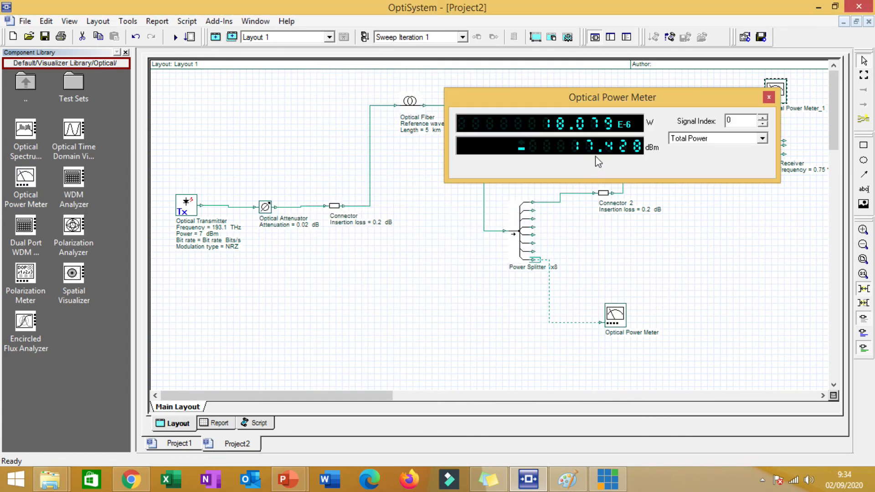
{"action": "left_click", "coordinate": [769, 97]}
{"action": "double_click", "coordinate": [620, 316]}
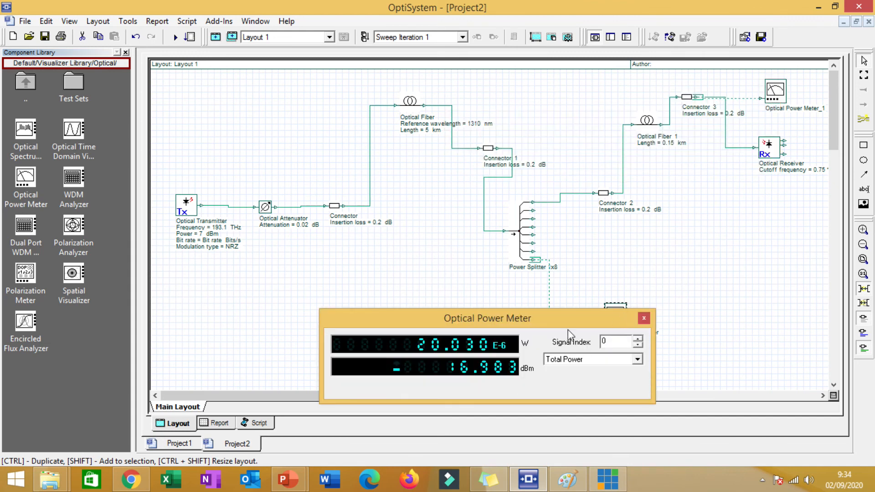
{"action": "left_click", "coordinate": [644, 318]}
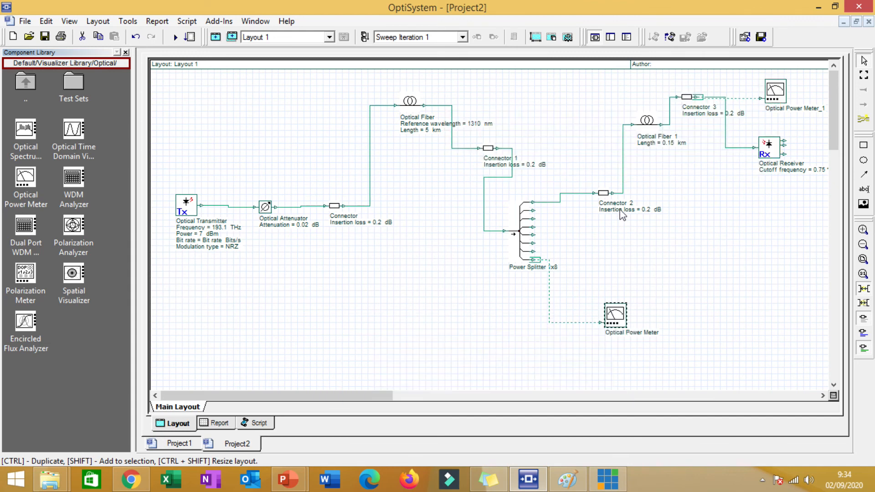
Compare the total power at the receiver end with that at the splitter output by rechecking both Optical Power Meters
{"action": "left_click", "coordinate": [605, 197]}
{"action": "left_click", "coordinate": [655, 139]}
{"action": "double_click", "coordinate": [771, 81]}
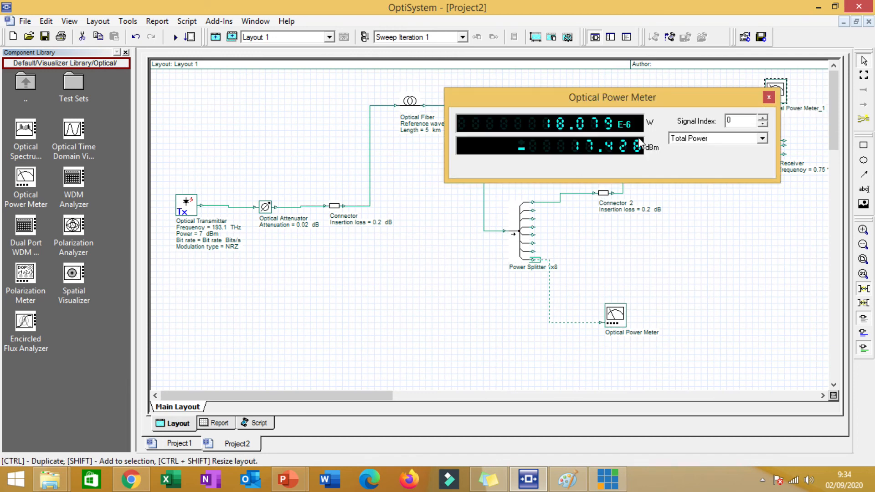
{"action": "left_click", "coordinate": [769, 97]}
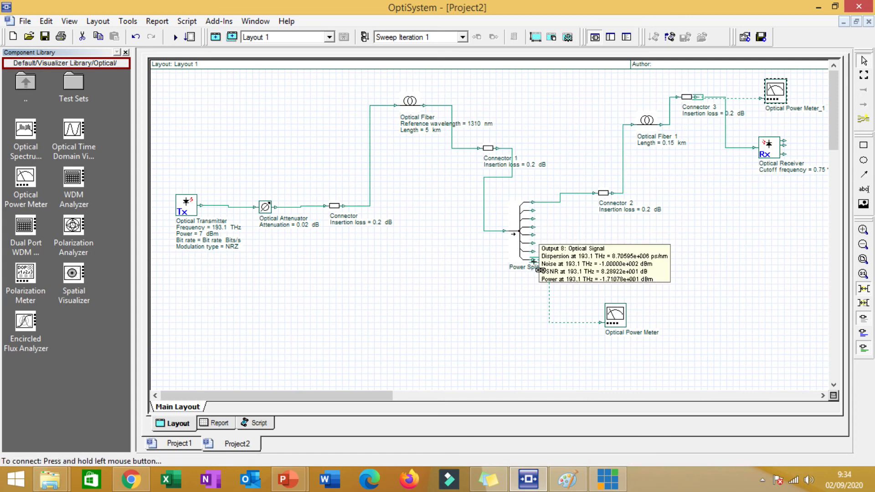
{"action": "double_click", "coordinate": [616, 317]}
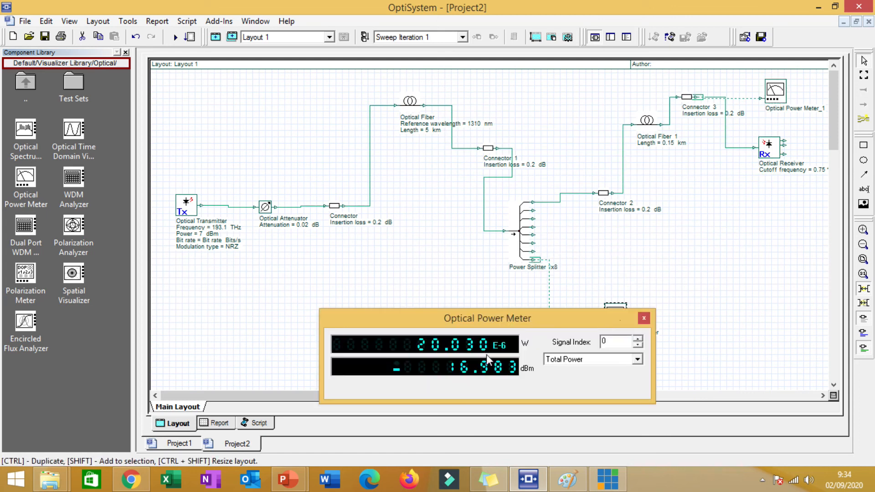
{"action": "left_click", "coordinate": [642, 320]}
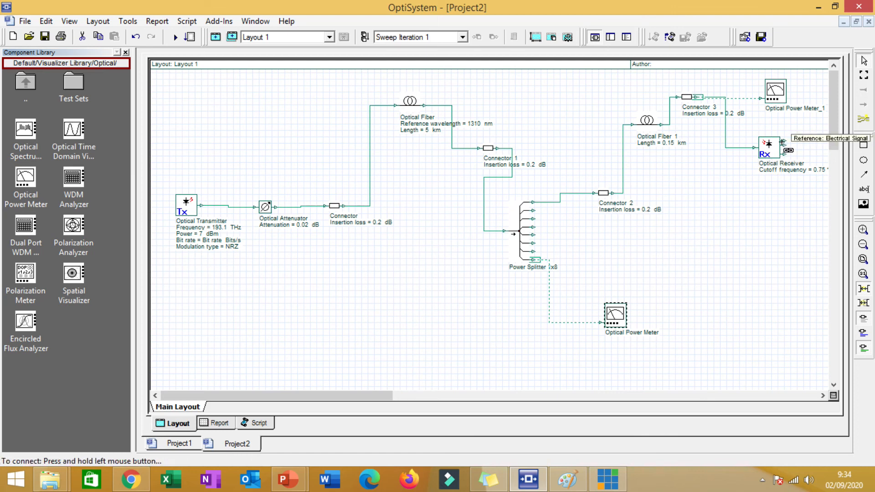
{"action": "double_click", "coordinate": [778, 92]}
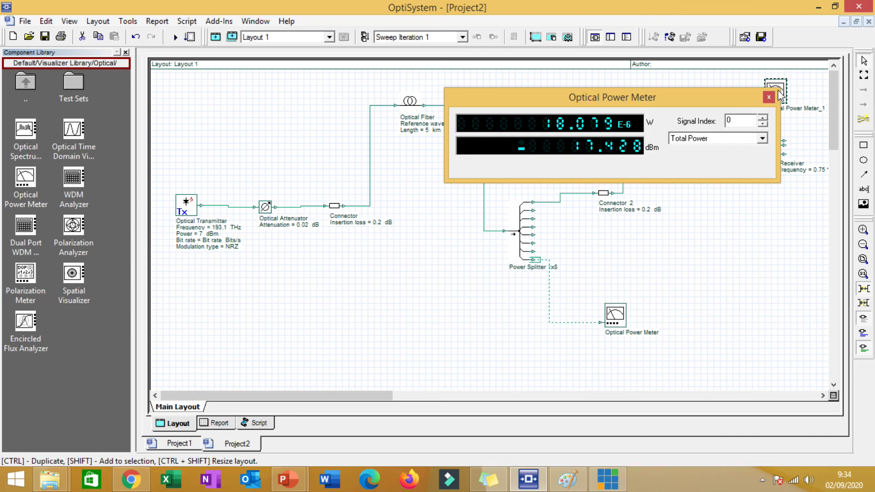
{"action": "left_click", "coordinate": [769, 97]}
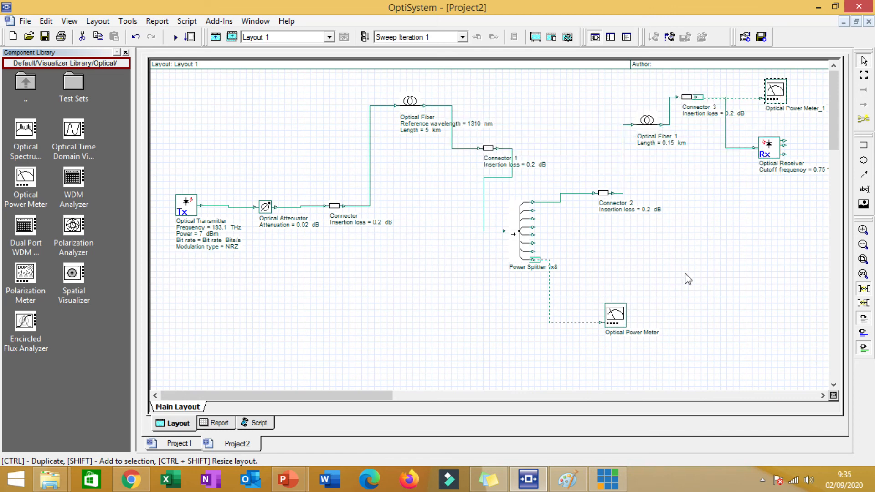
{"action": "mouse_move", "coordinate": [356, 397]}
{"action": "left_mouse_down"}
{"action": "mouse_move", "coordinate": [366, 397]}
{"action": "mouse_move", "coordinate": [348, 404]}
{"action": "left_mouse_up"}
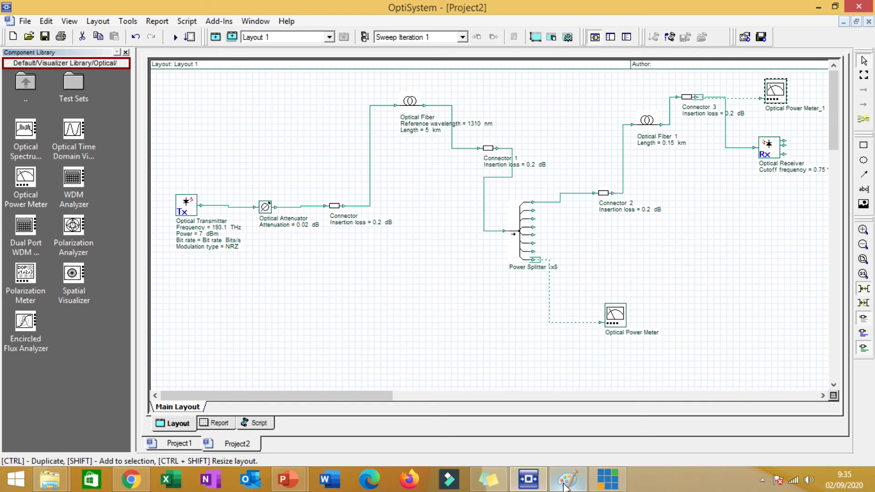
{"action": "left_click", "coordinate": [607, 479]}
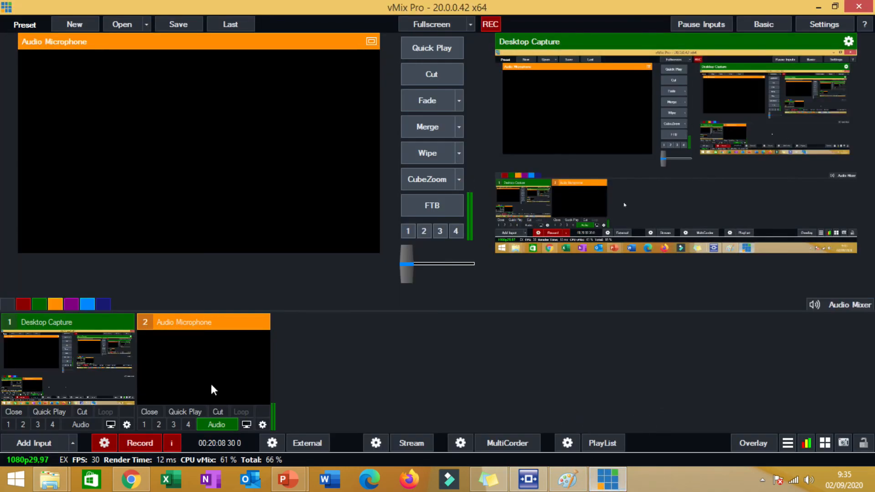